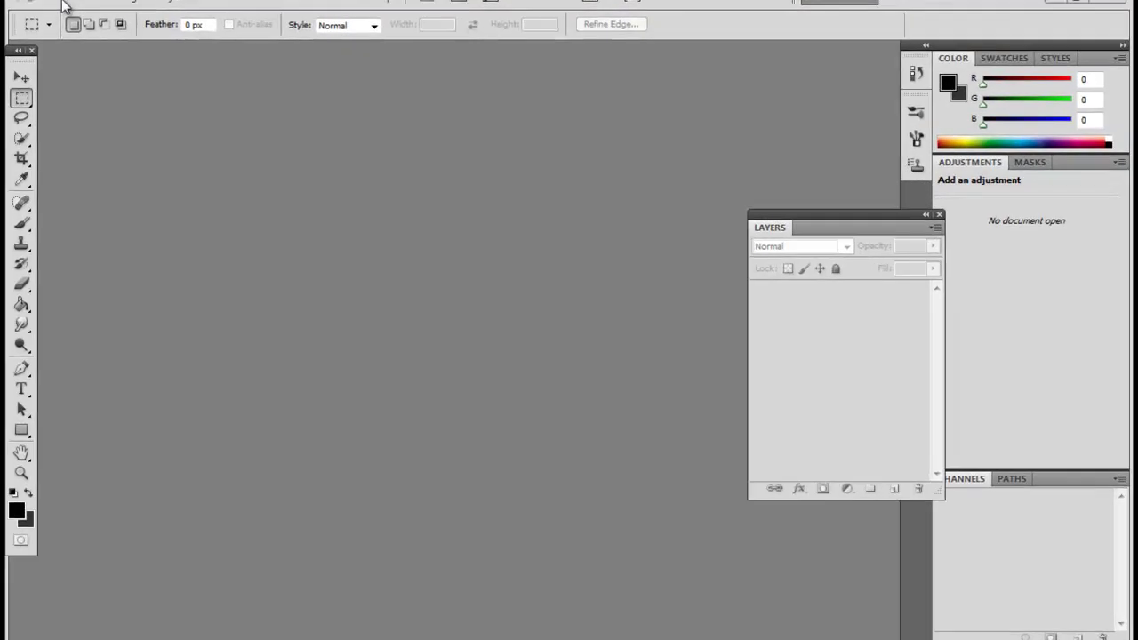
Bring up the New document dialog set to 1280 × 720 px with a transparent background.
click(63, 4)
key(Escape)
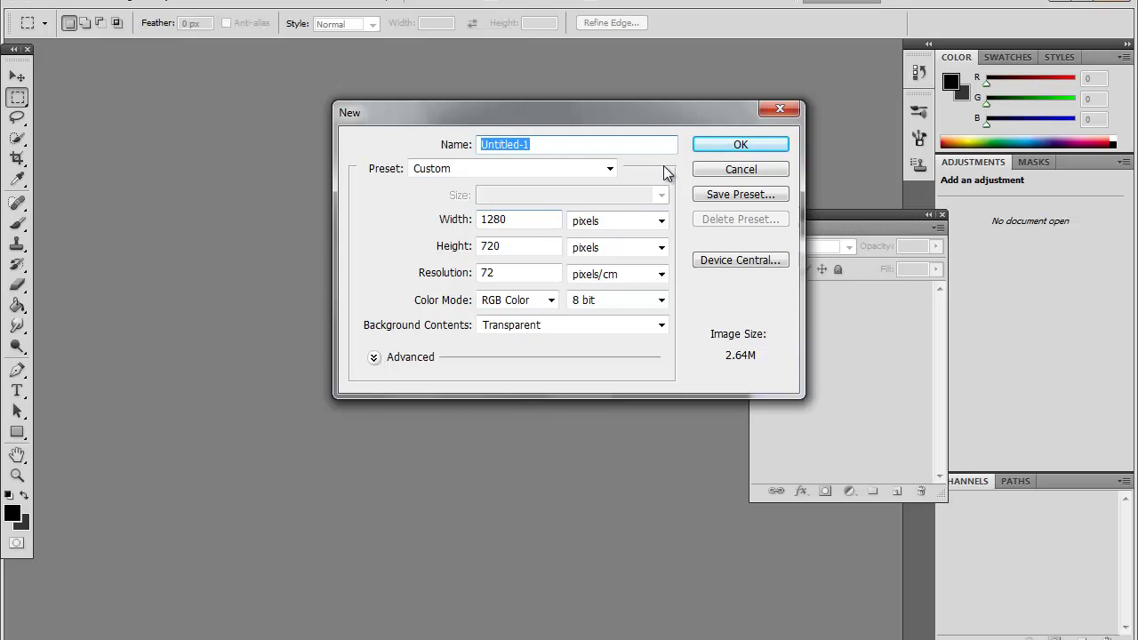
Confirm the 1280 × 720 settings to create Untitled-1 with a single transparent Layer 1.
click(716, 150)
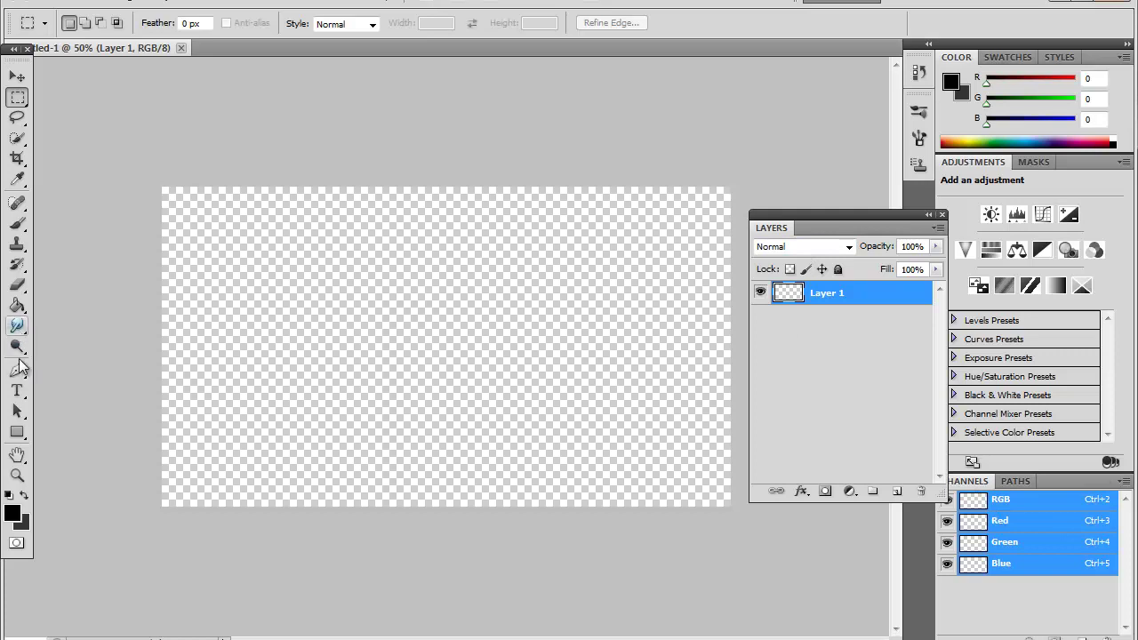
Switch to the Gradient Tool and set the background colour to #111111.
click(25, 313)
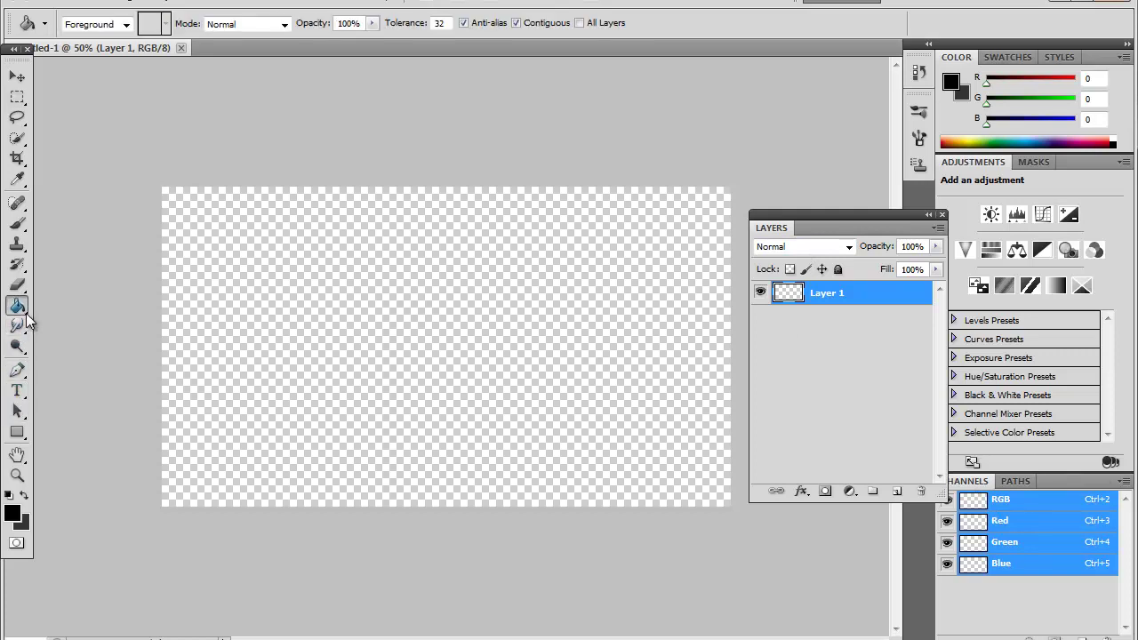
drag(18, 307, 39, 307)
click(49, 307)
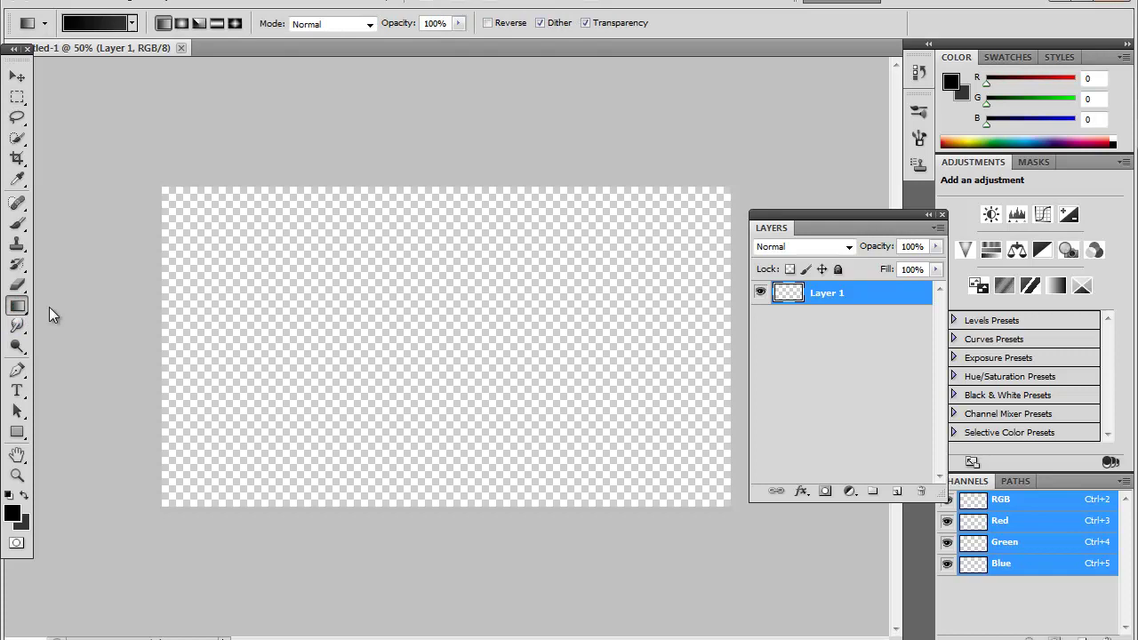
click(21, 523)
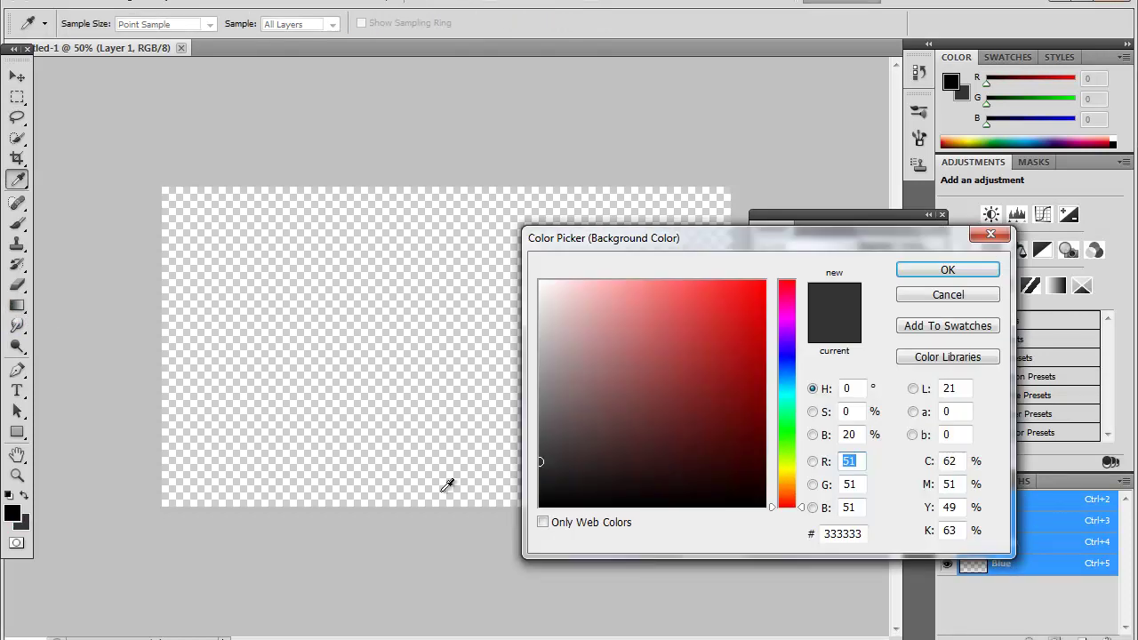
drag(542, 502, 540, 492)
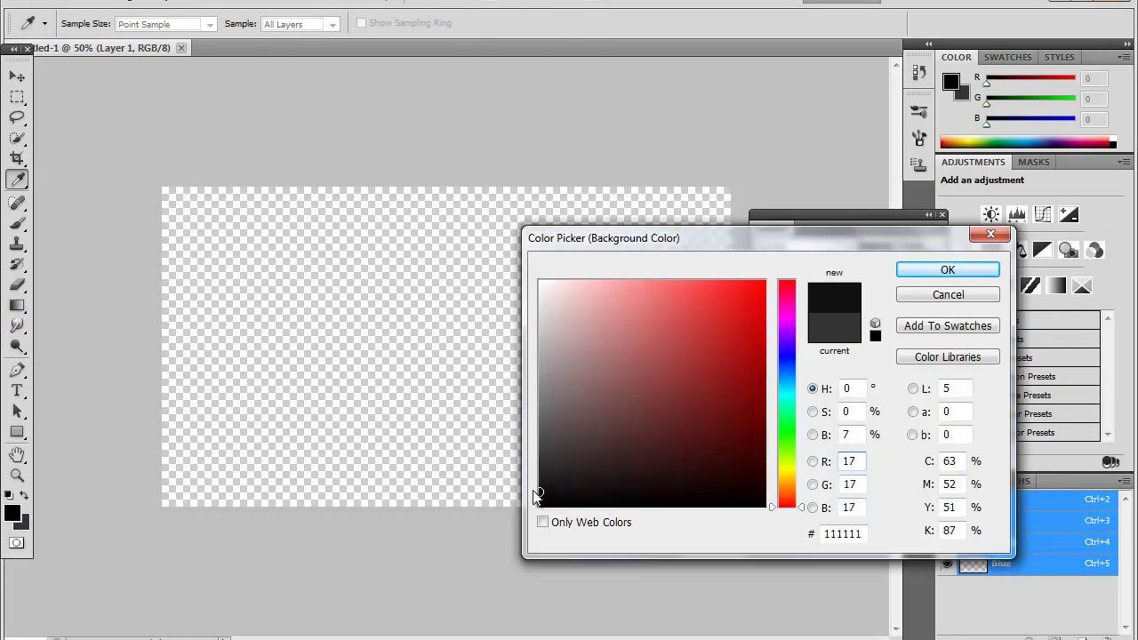
drag(864, 534, 774, 532)
click(858, 534)
click(983, 273)
key(g)
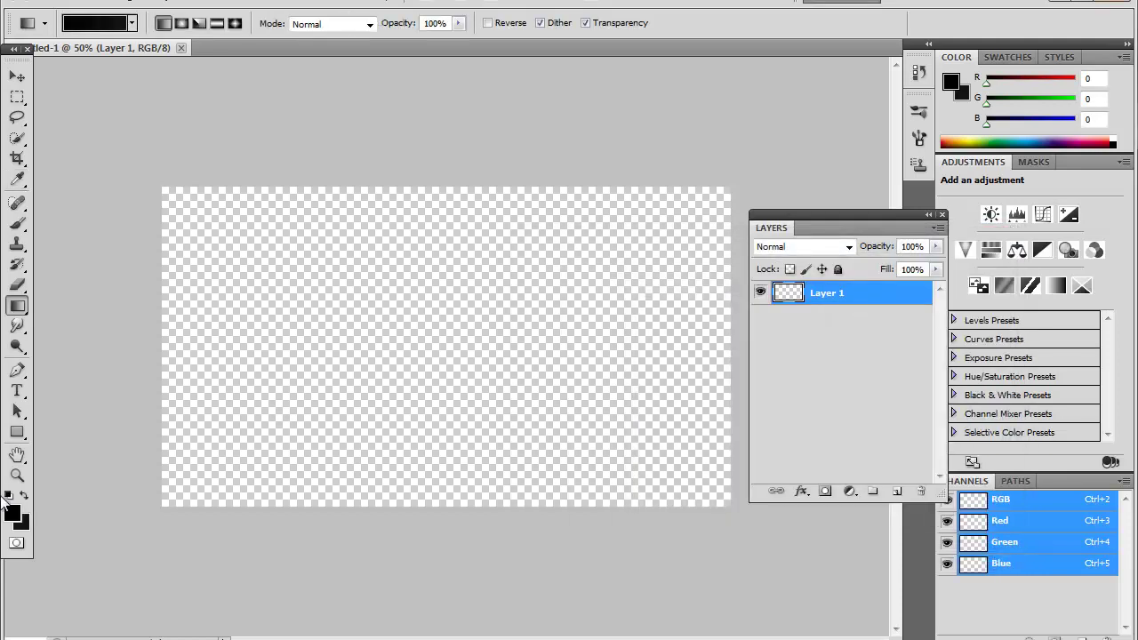
Set the foreground to #444444 and drag a vertical gradient from canvas top to bottom.
click(12, 512)
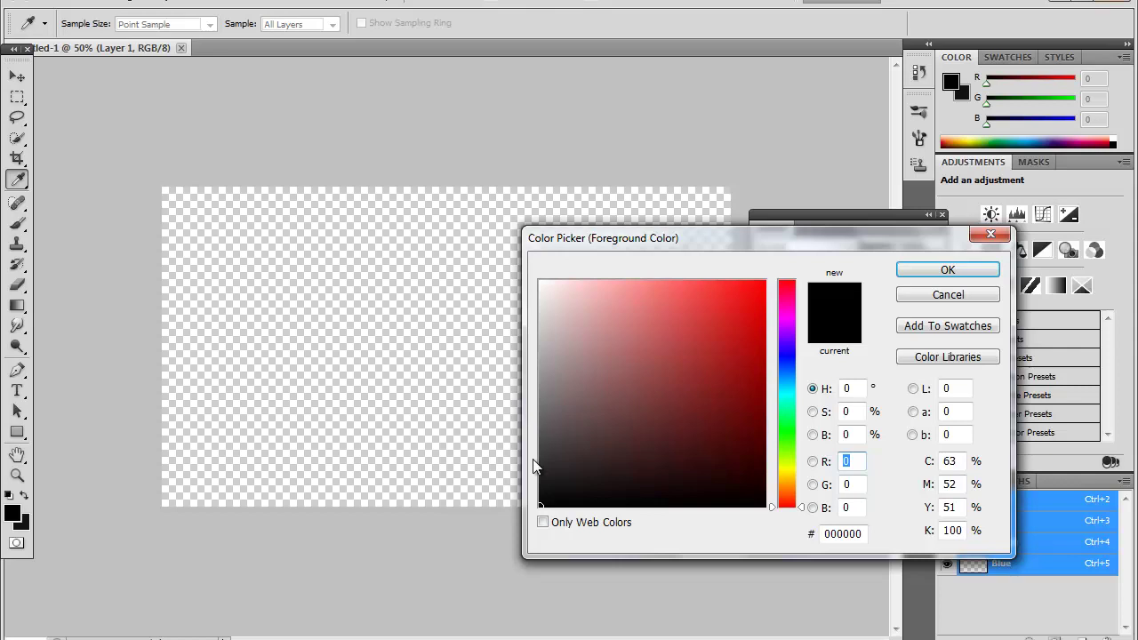
click(540, 446)
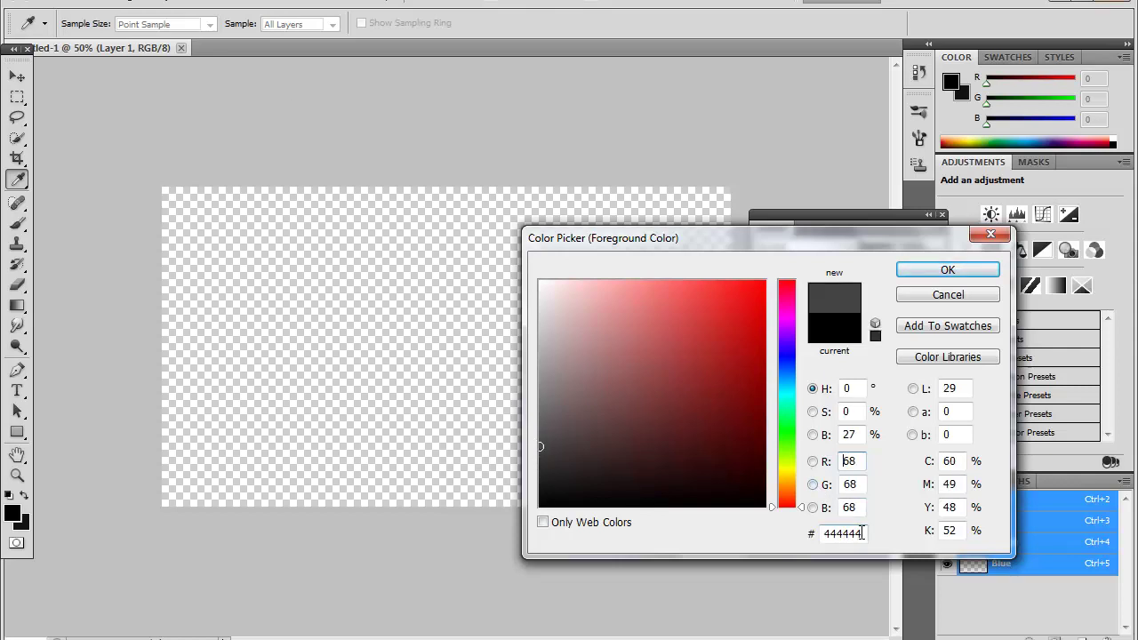
click(929, 273)
key(g)
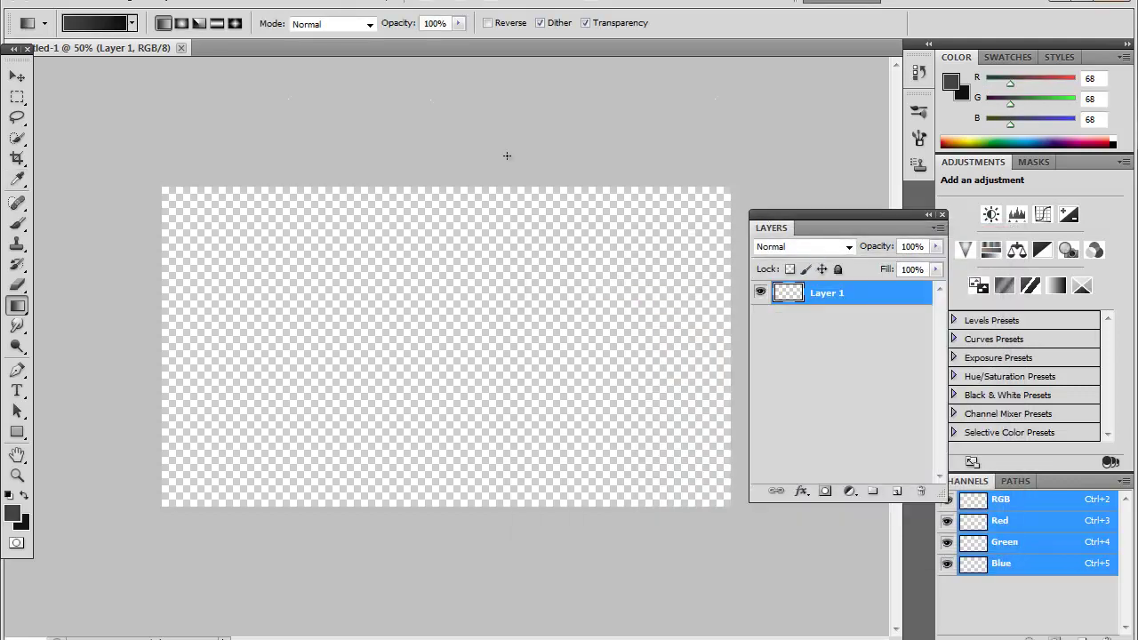
drag(432, 188, 431, 523)
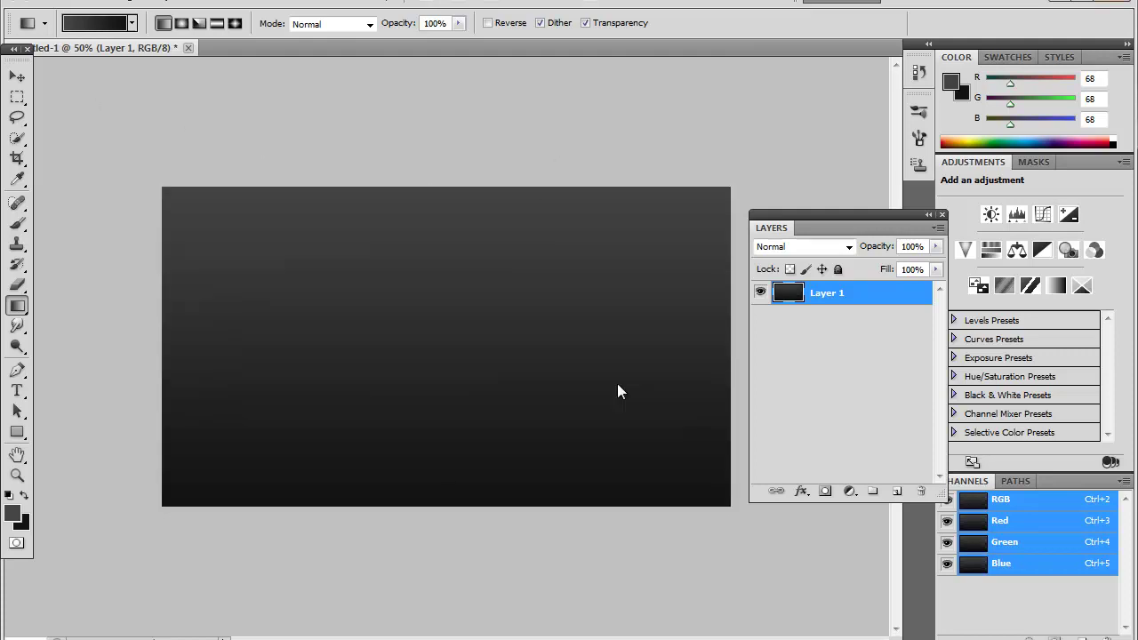
Add a new layer and set up a 500 px brush with 0% hardness.
click(897, 492)
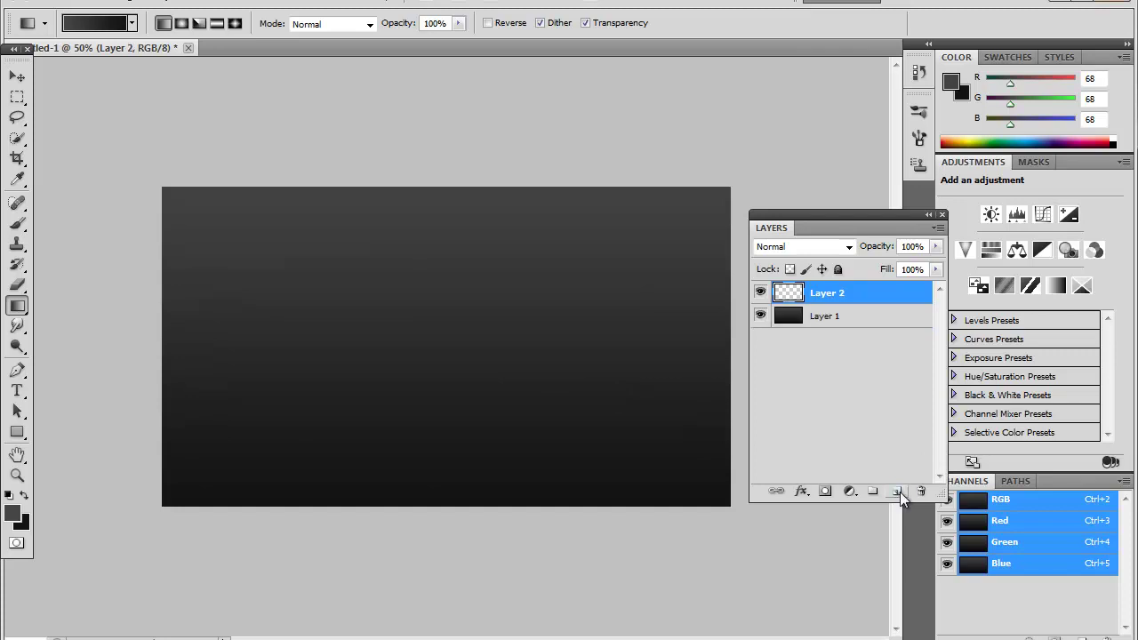
click(17, 223)
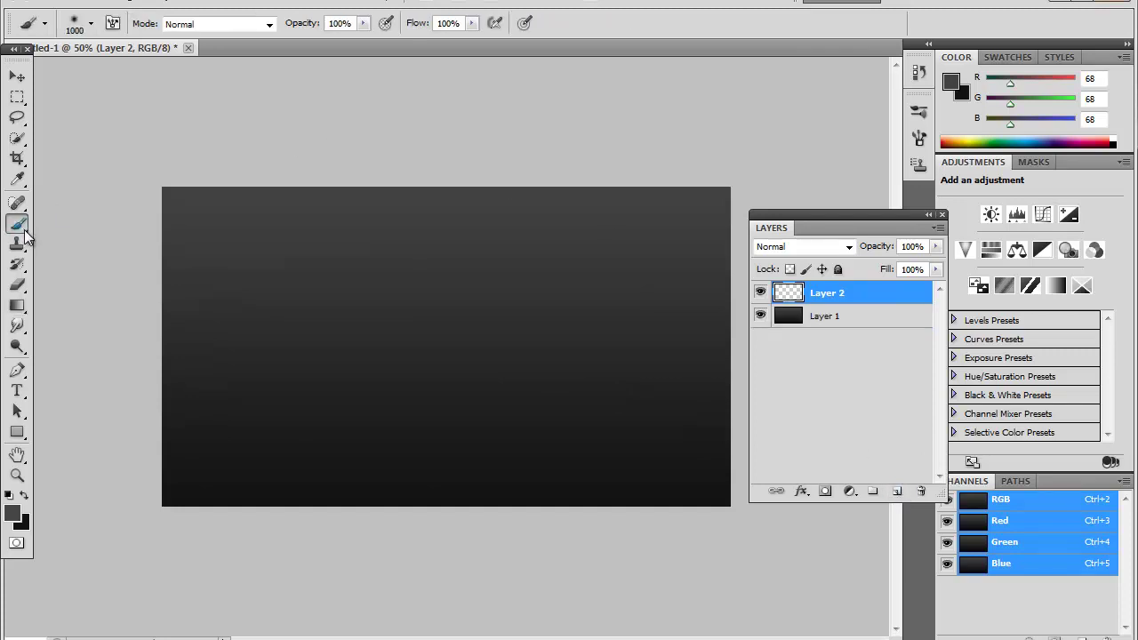
click(90, 24)
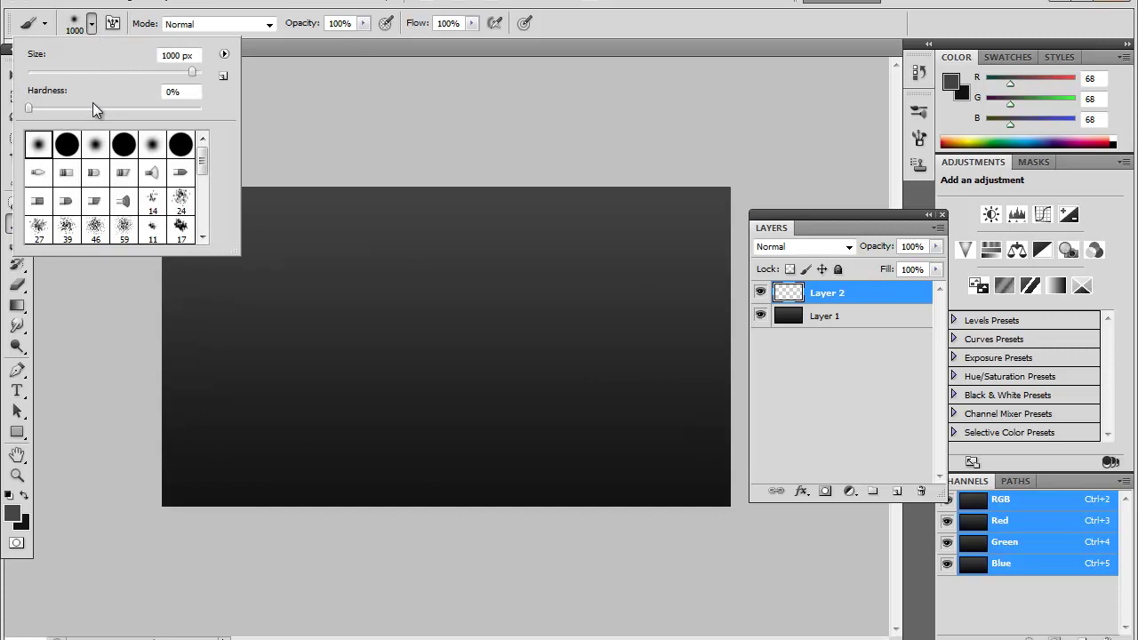
click(64, 108)
drag(32, 116, 26, 115)
click(195, 55)
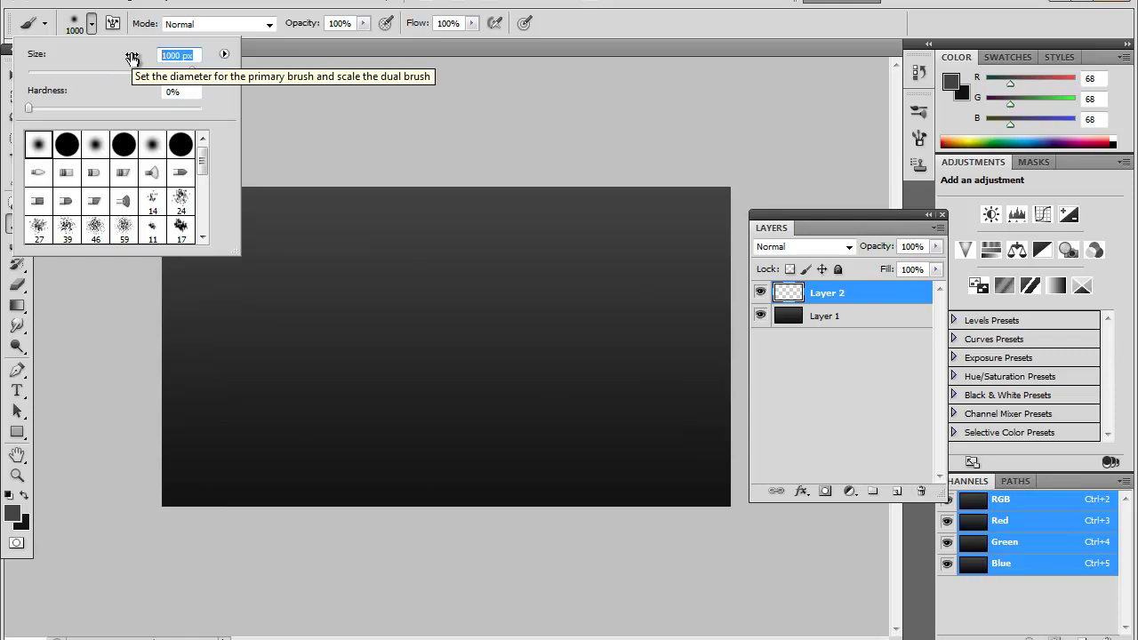
text(500)
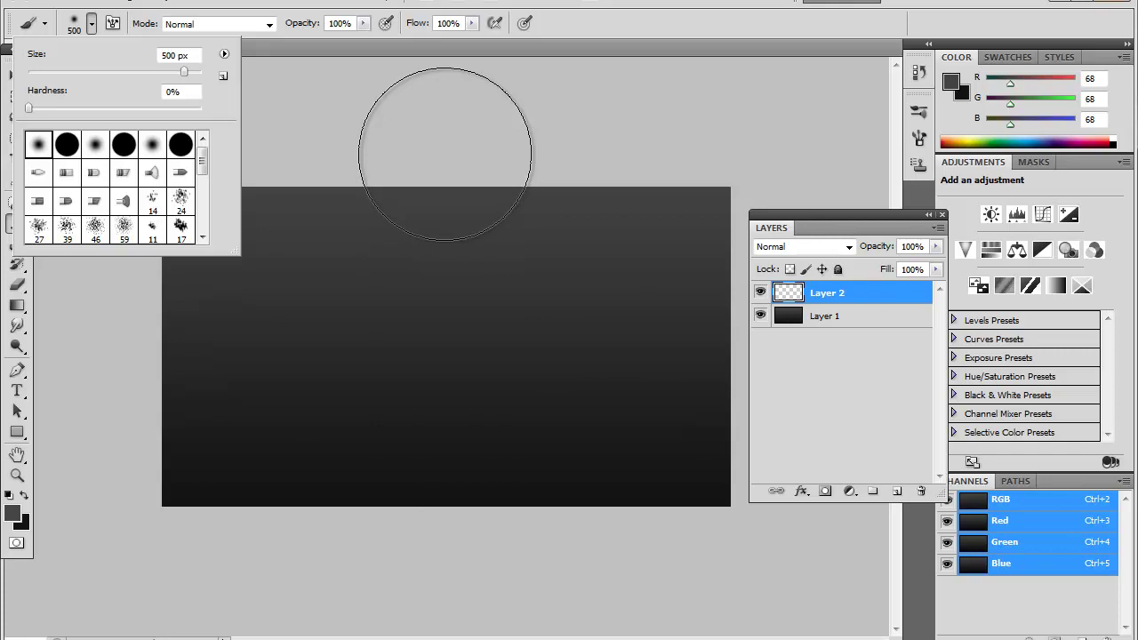
Paint a soft white glow at the top centre, then add a new Layer 3.
click(12, 513)
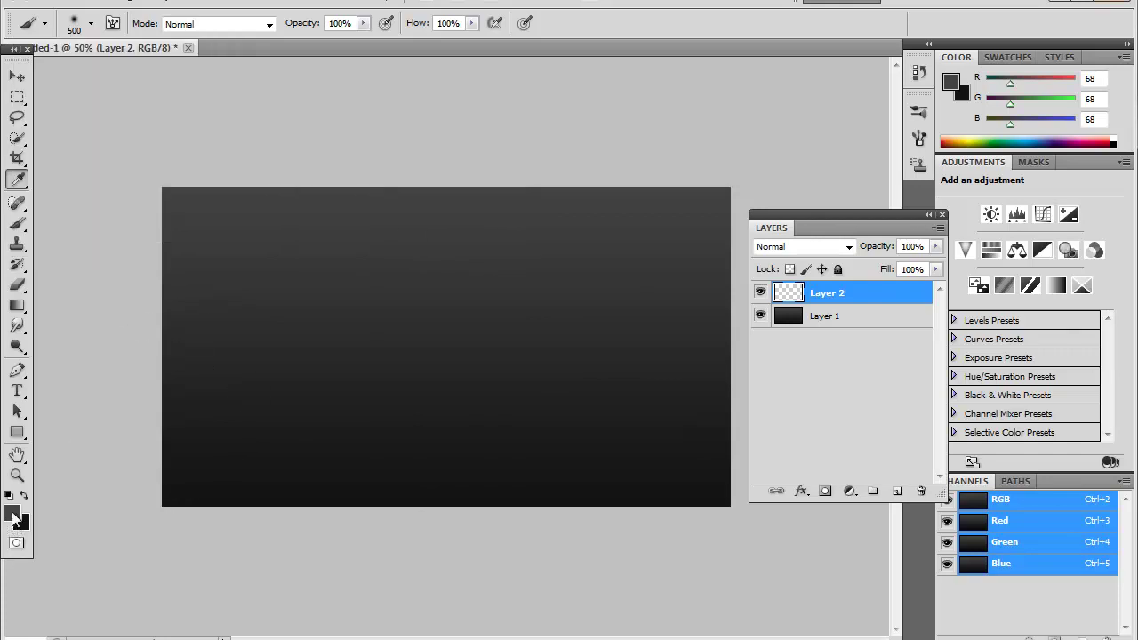
drag(597, 277, 454, 262)
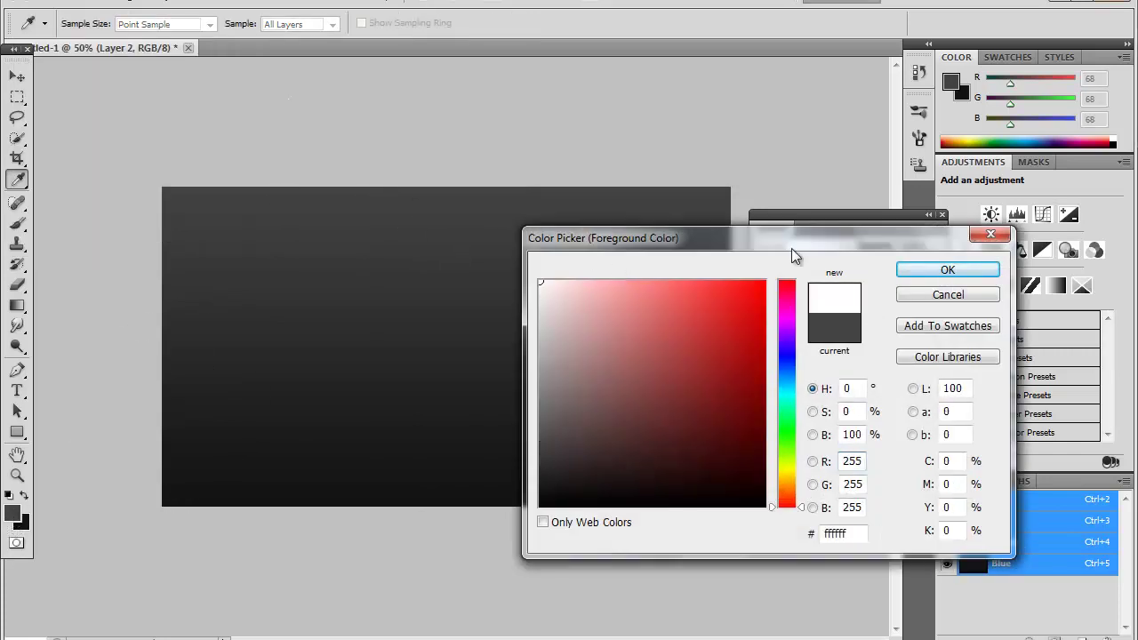
click(923, 269)
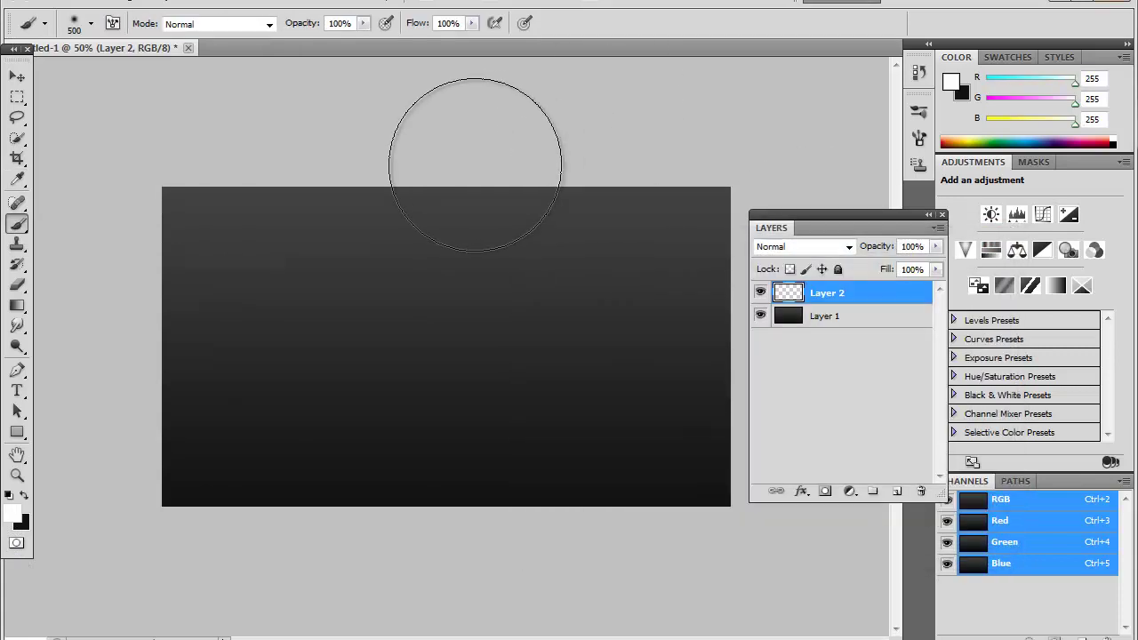
click(439, 141)
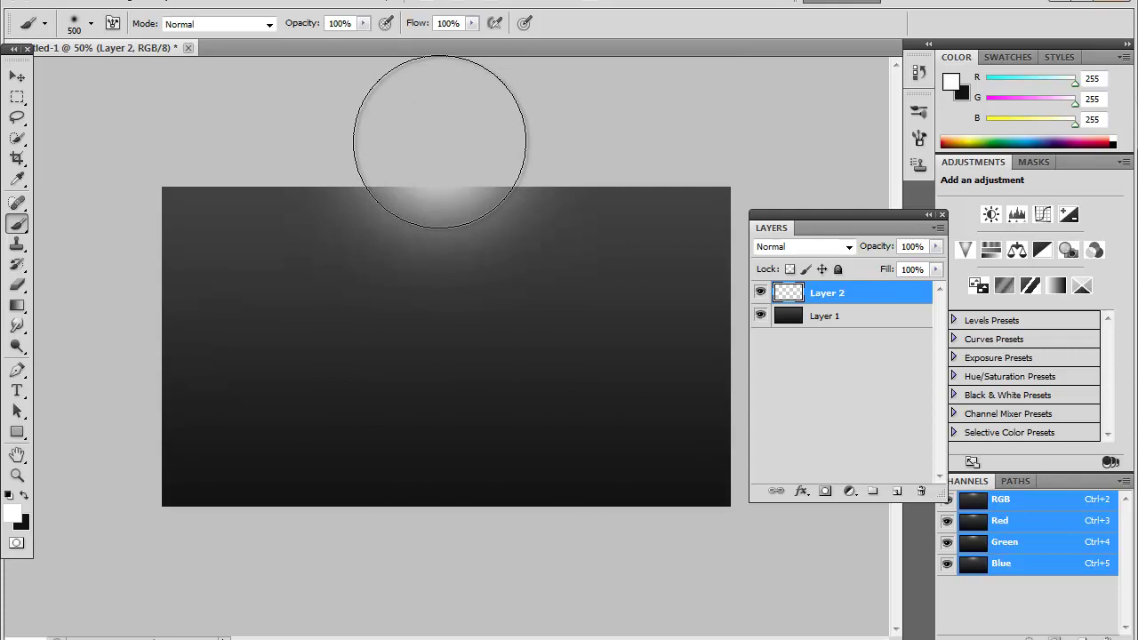
key(ctrl+z)
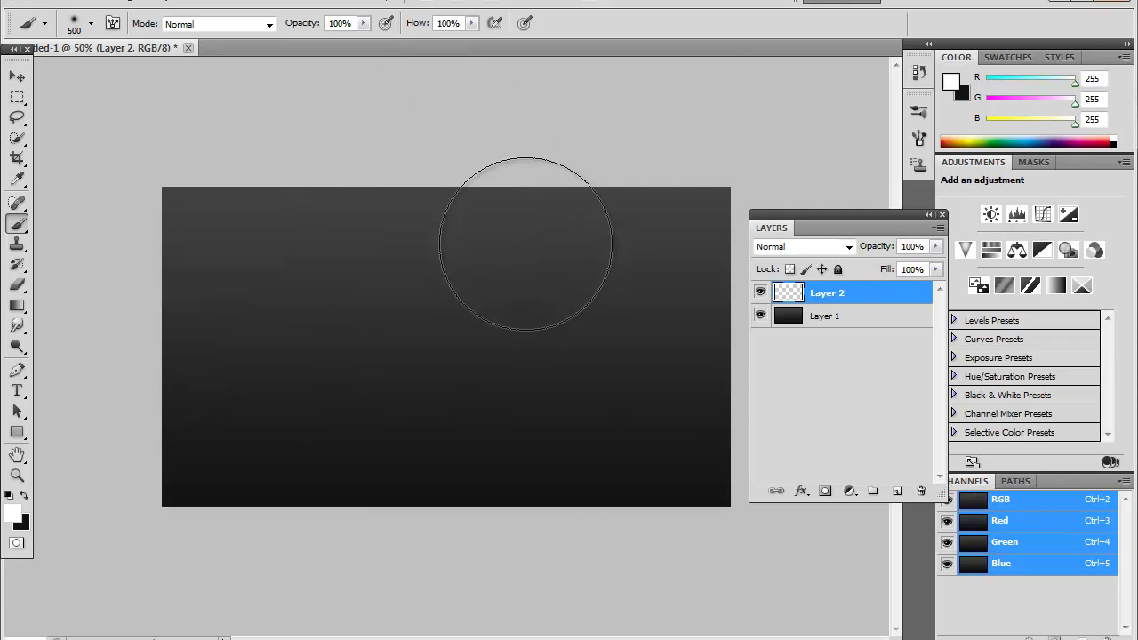
key(ctrl+z)
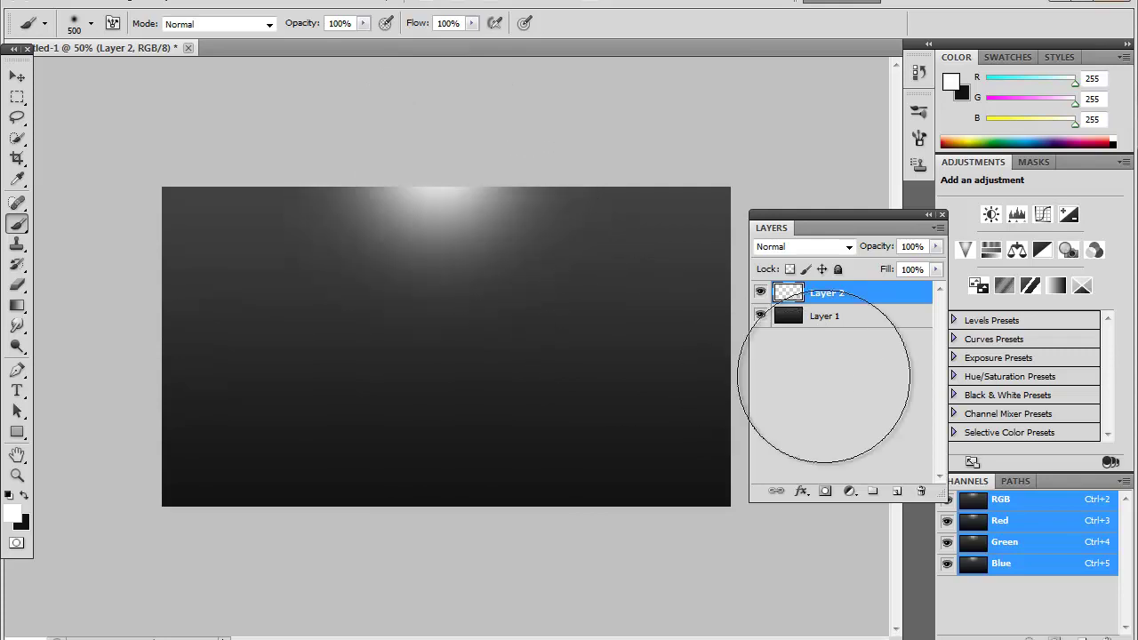
click(894, 491)
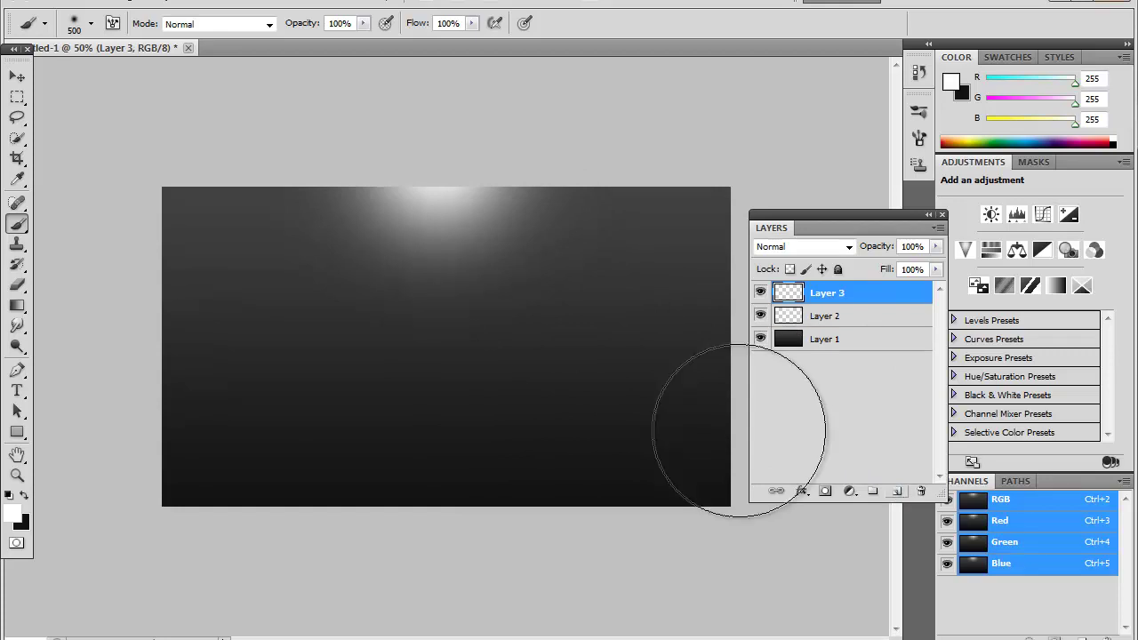
Resize the brush to 400 px and paint a soft white spot at the canvas centre.
click(90, 24)
click(192, 55)
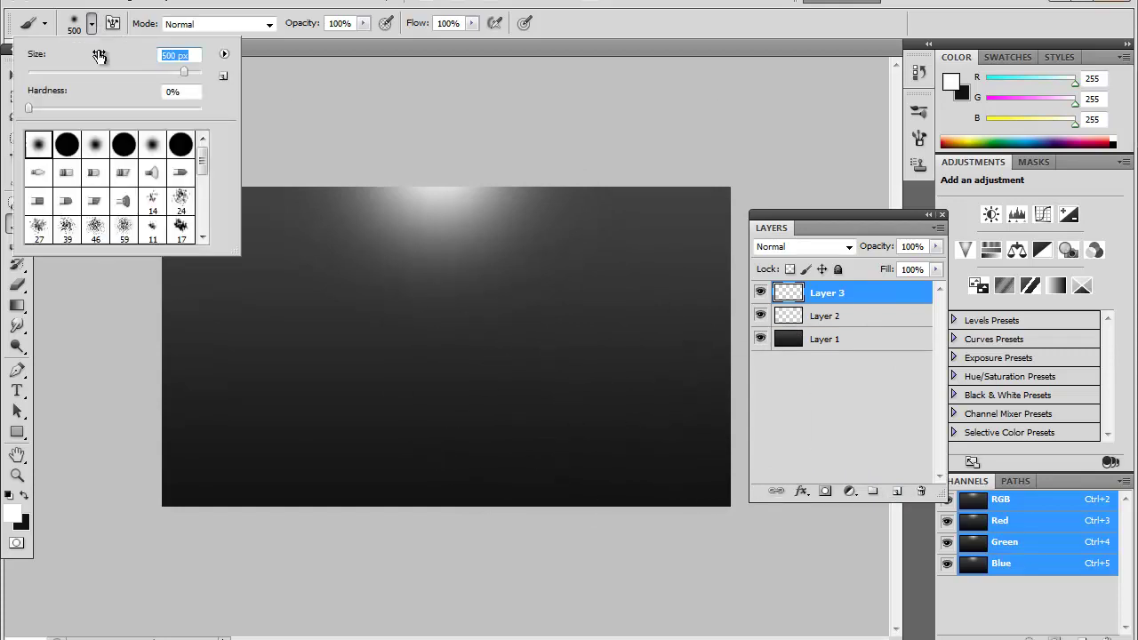
text(400)
key(Return)
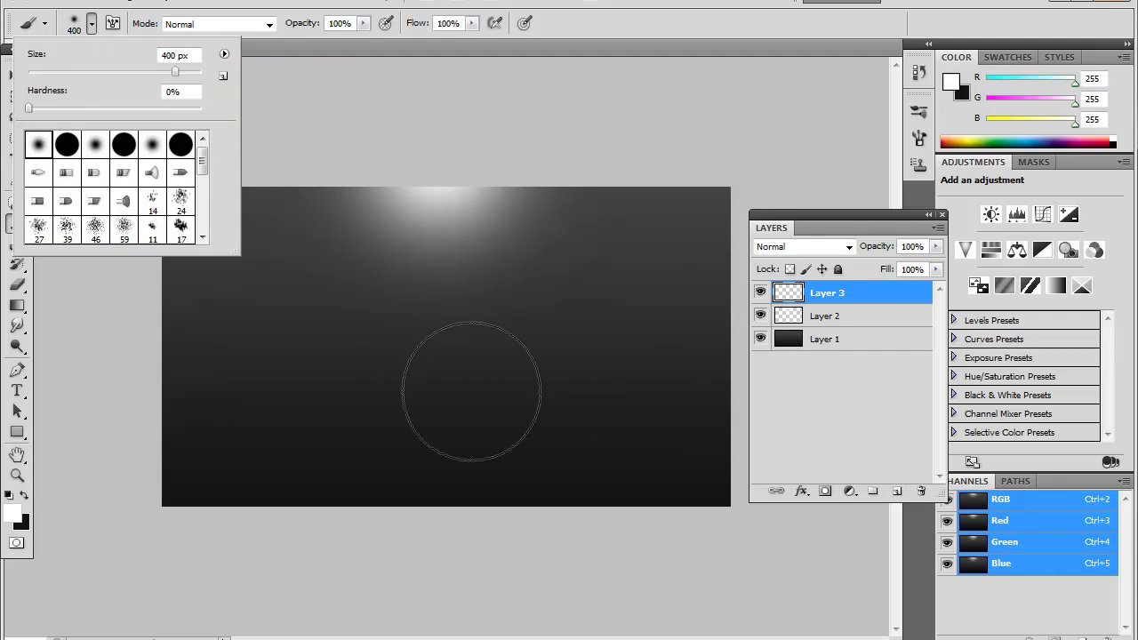
click(440, 367)
click(446, 363)
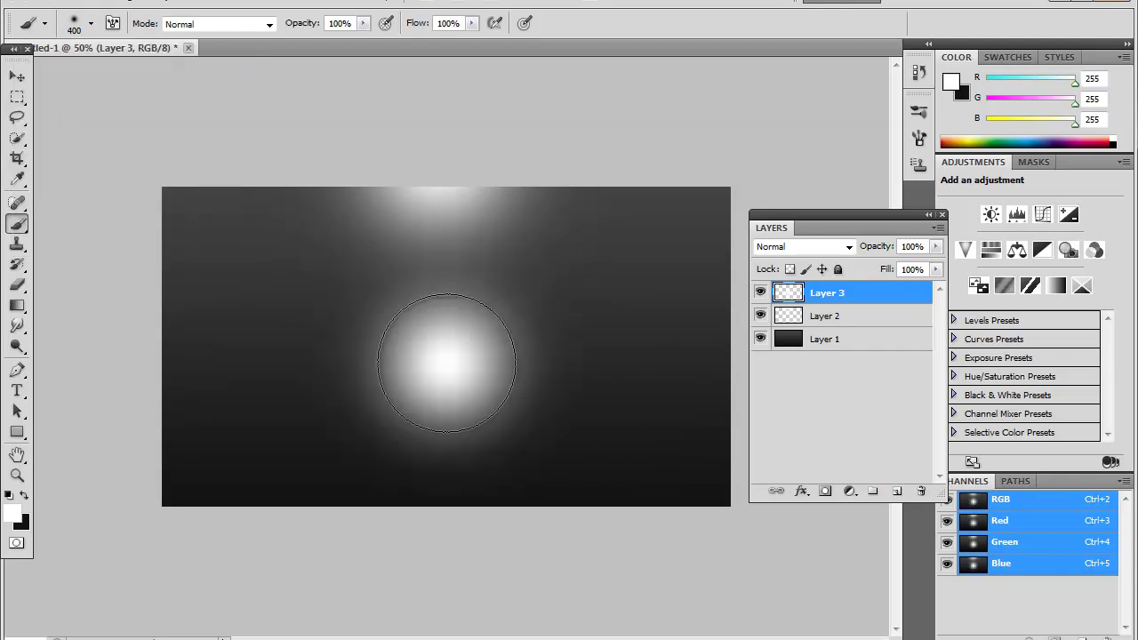
click(94, 8)
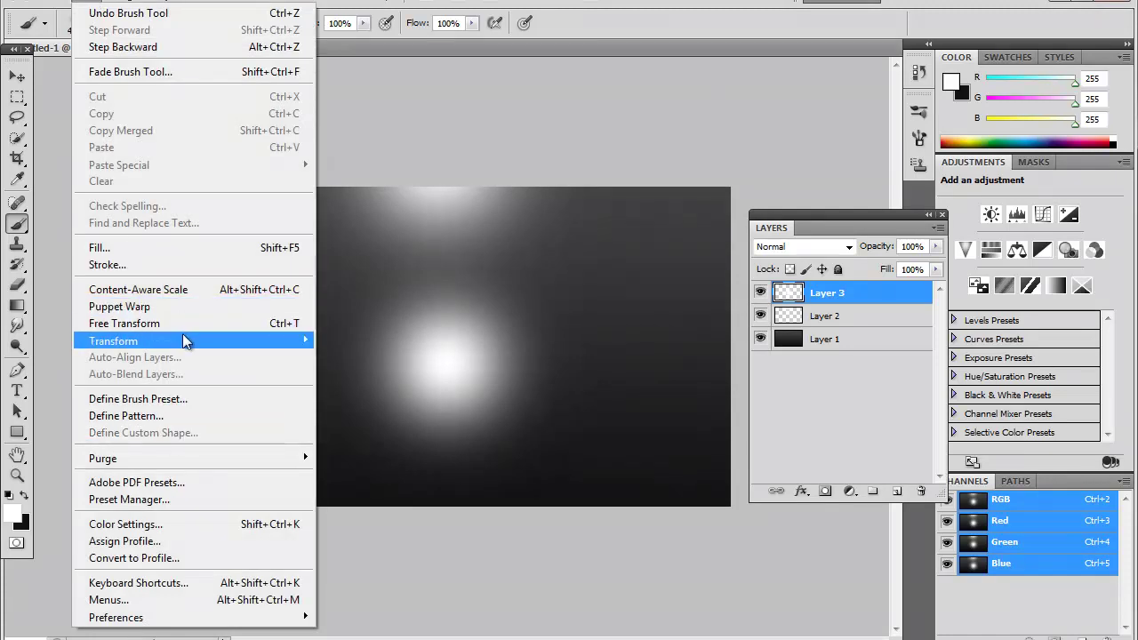
Apply Edit > Transform > Perspective to the centre glow, widening its bottom into a trapezoid.
mouse_move(183, 333)
click(368, 433)
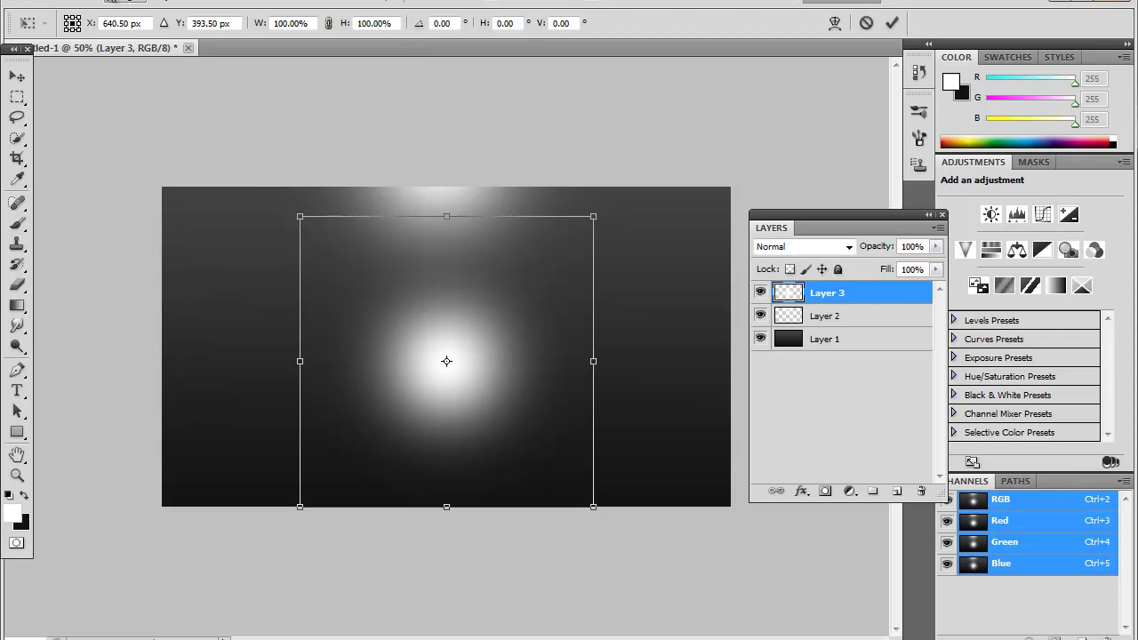
click(125, 5)
mouse_move(76, 4)
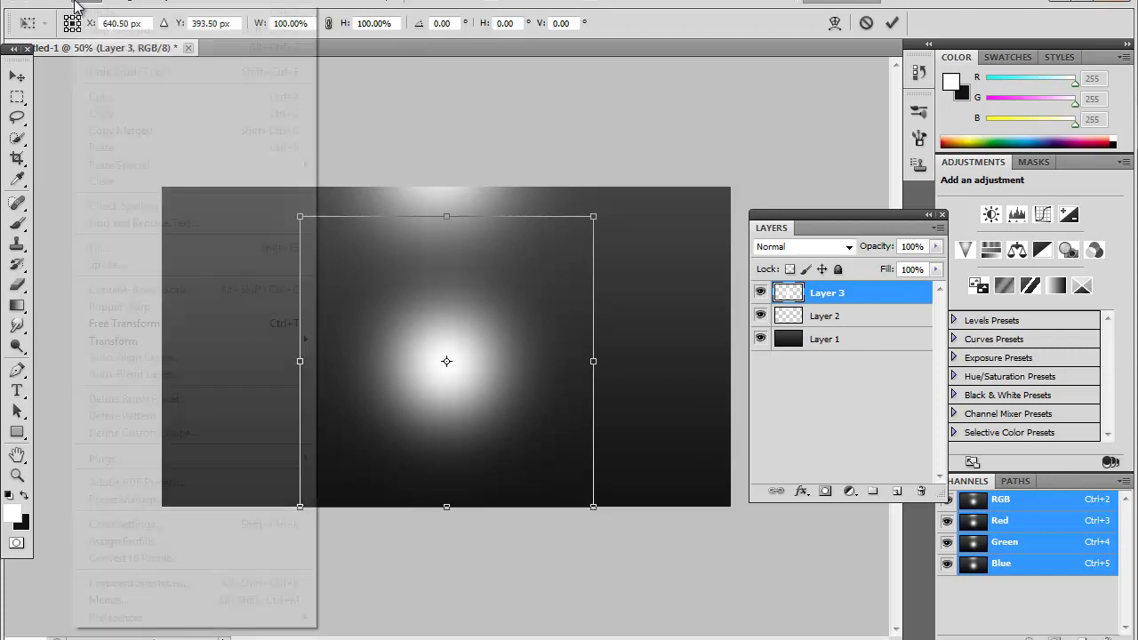
mouse_move(178, 342)
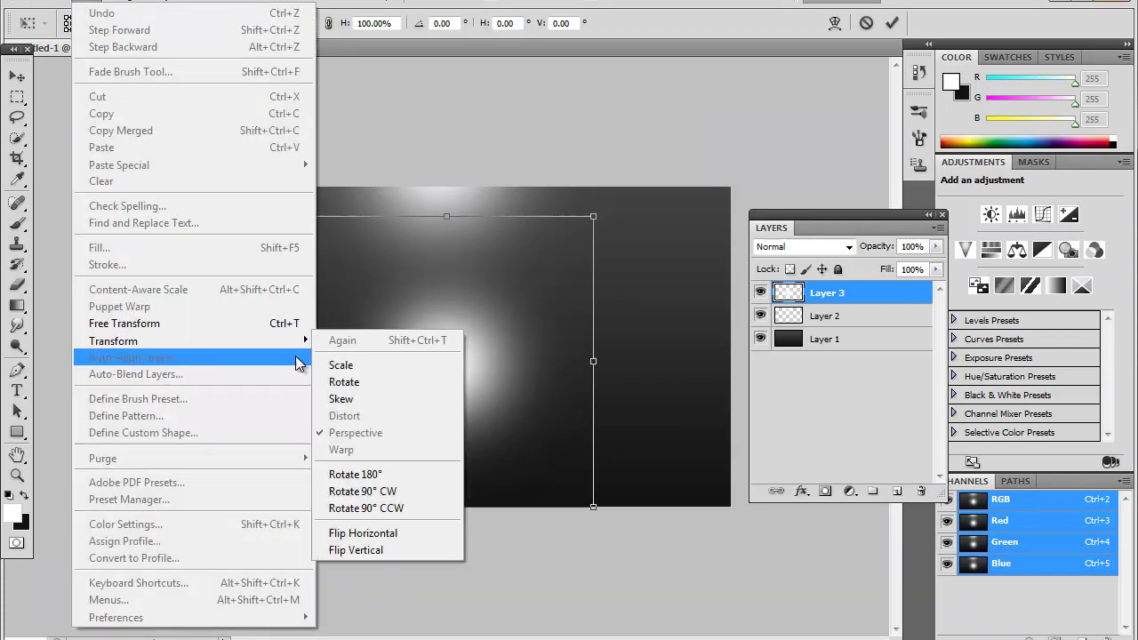
click(394, 428)
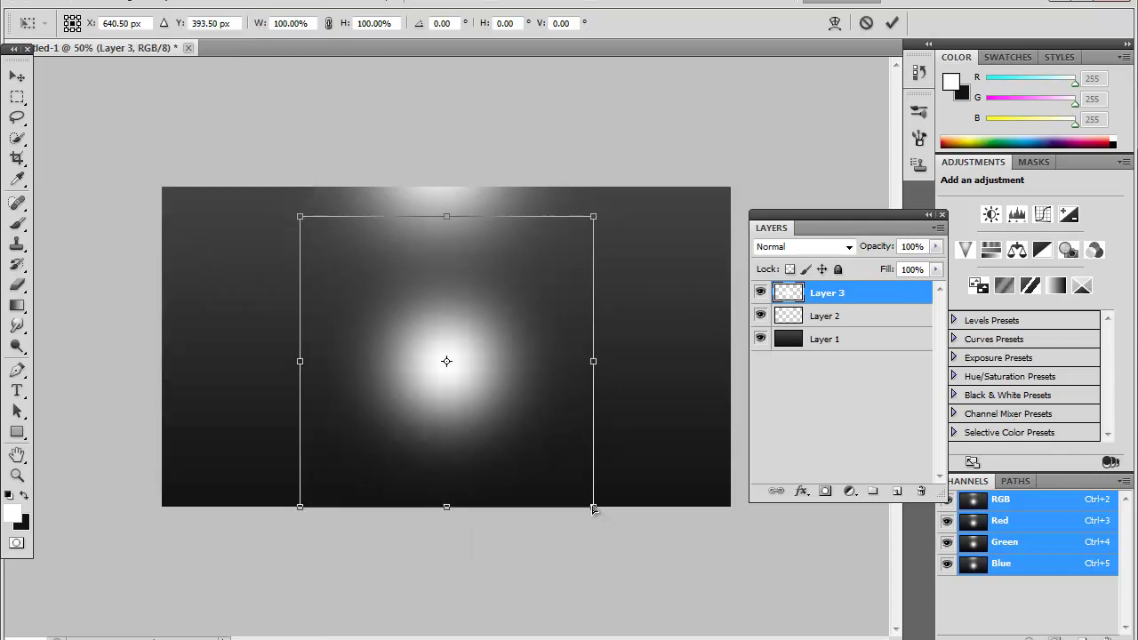
drag(593, 507, 752, 503)
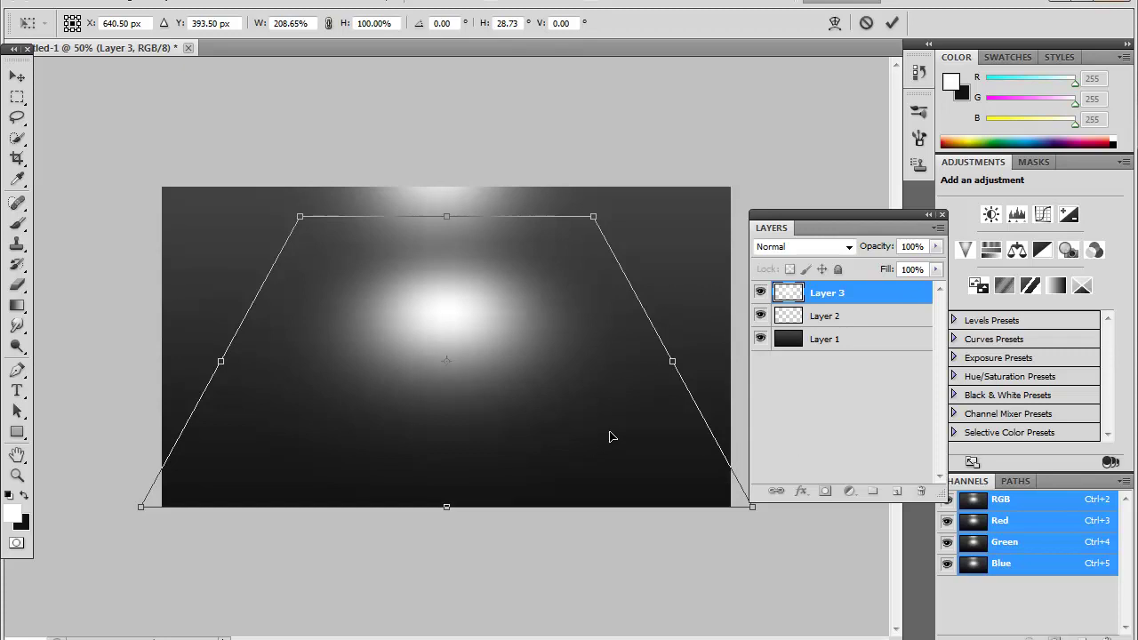
drag(593, 216, 555, 219)
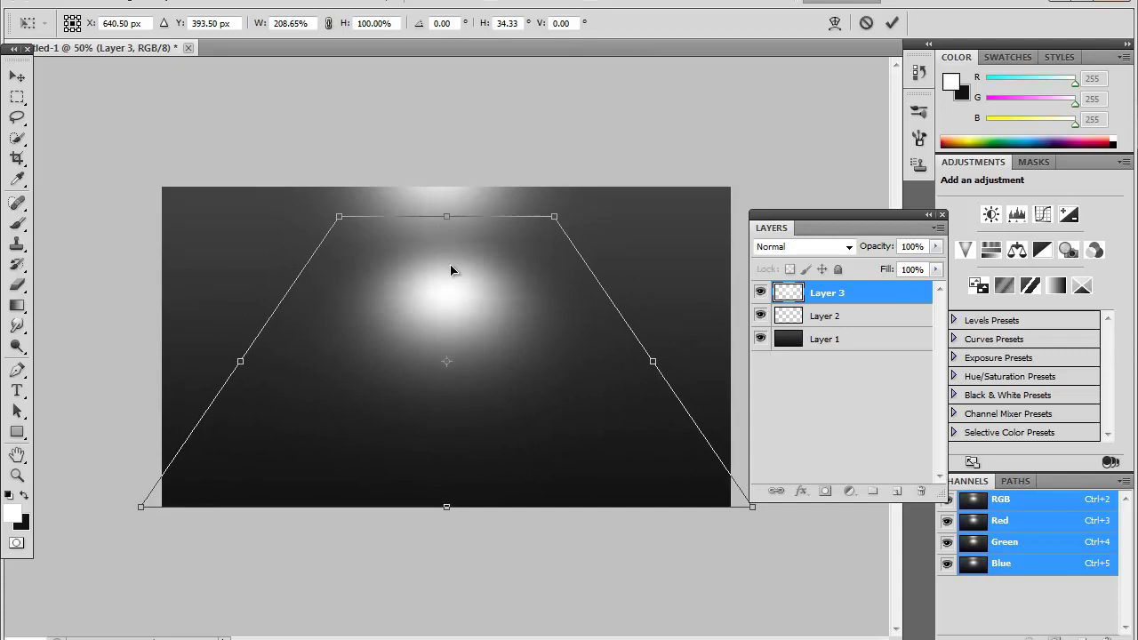
Move the glow lower and stretch its bottom edge wider into a flat floor-like oval.
drag(451, 271, 449, 330)
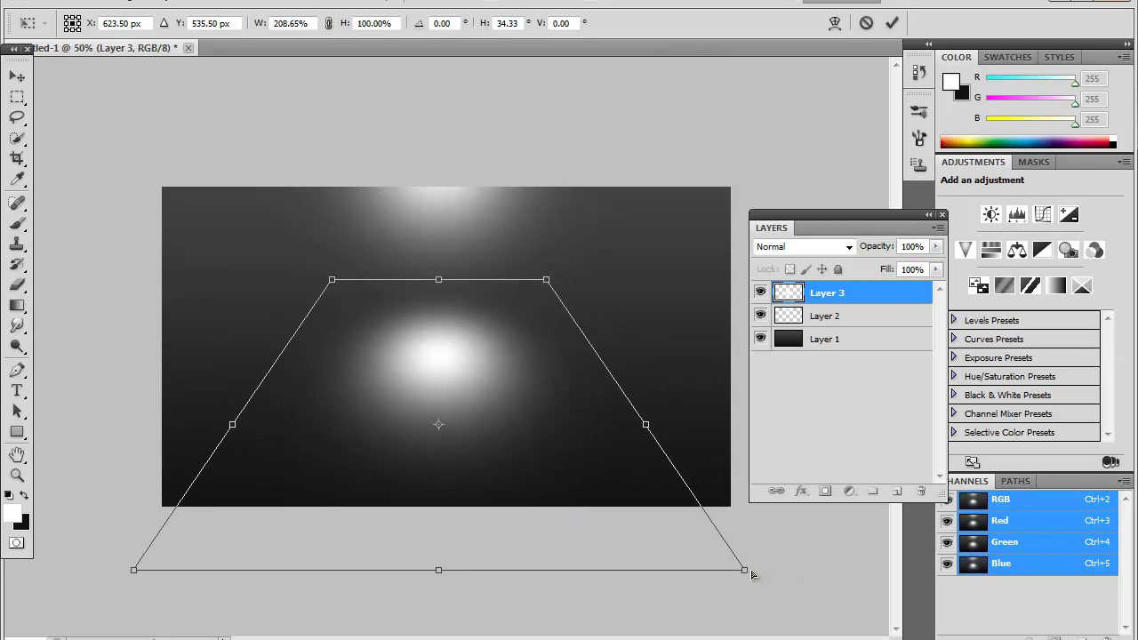
drag(744, 574, 839, 570)
mouse_move(490, 356)
mouse_down()
mouse_move(506, 356)
mouse_move(505, 366)
mouse_up()
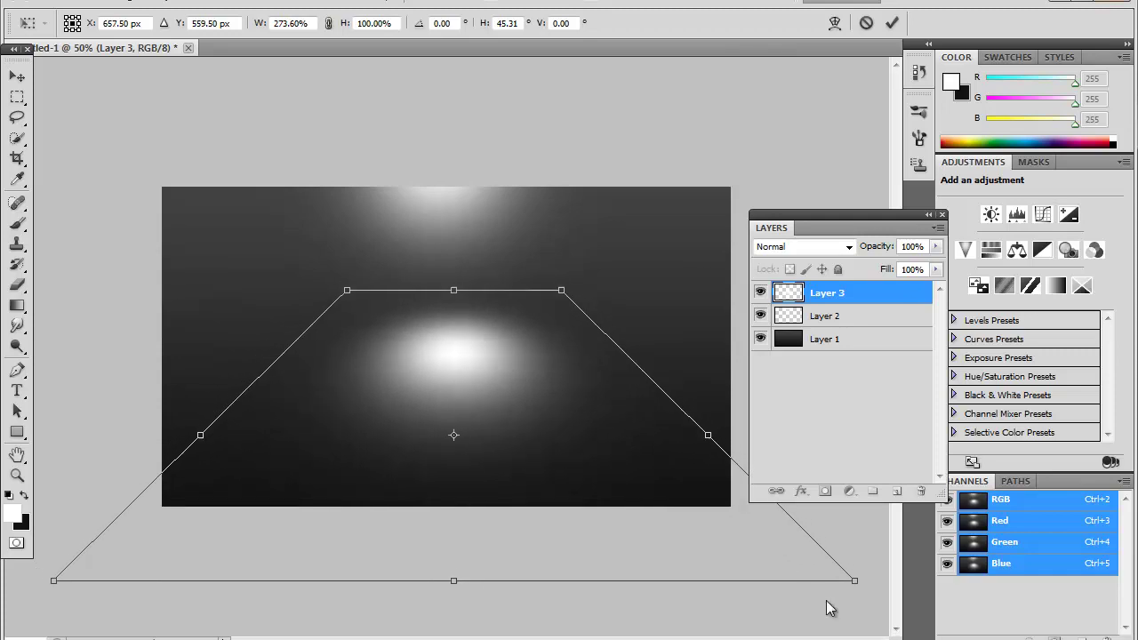
drag(863, 583, 906, 587)
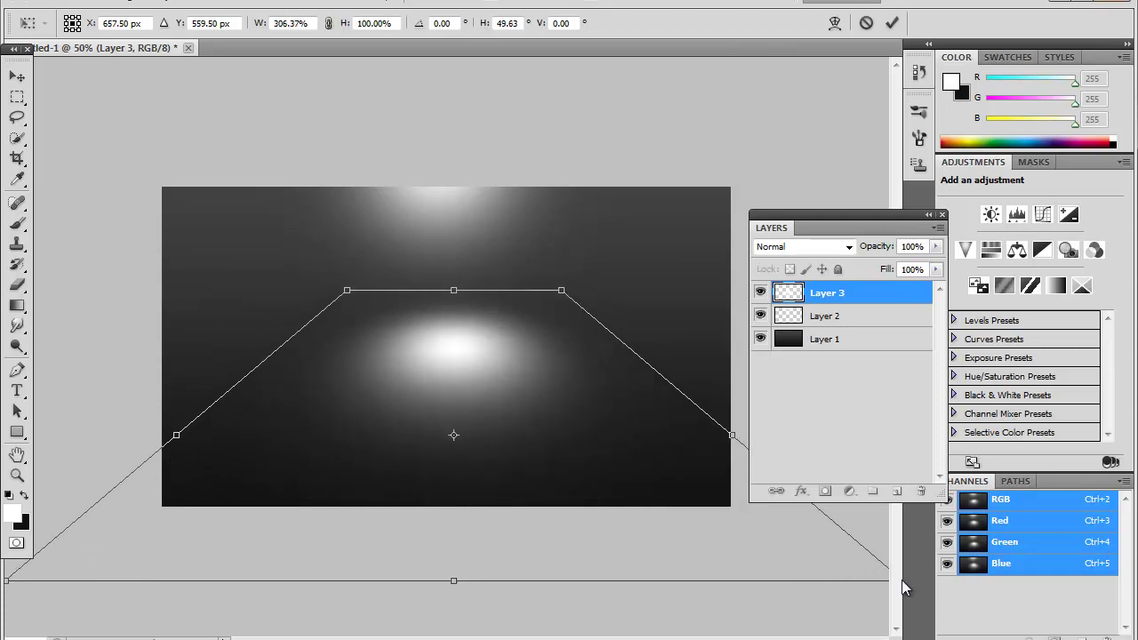
key(Up)
key(Up)
key(Left)
key(Left)
key(Left)
key(Left)
key(Left)
key(Left)
key(Left)
key(Left)
key(Left)
key(Left)
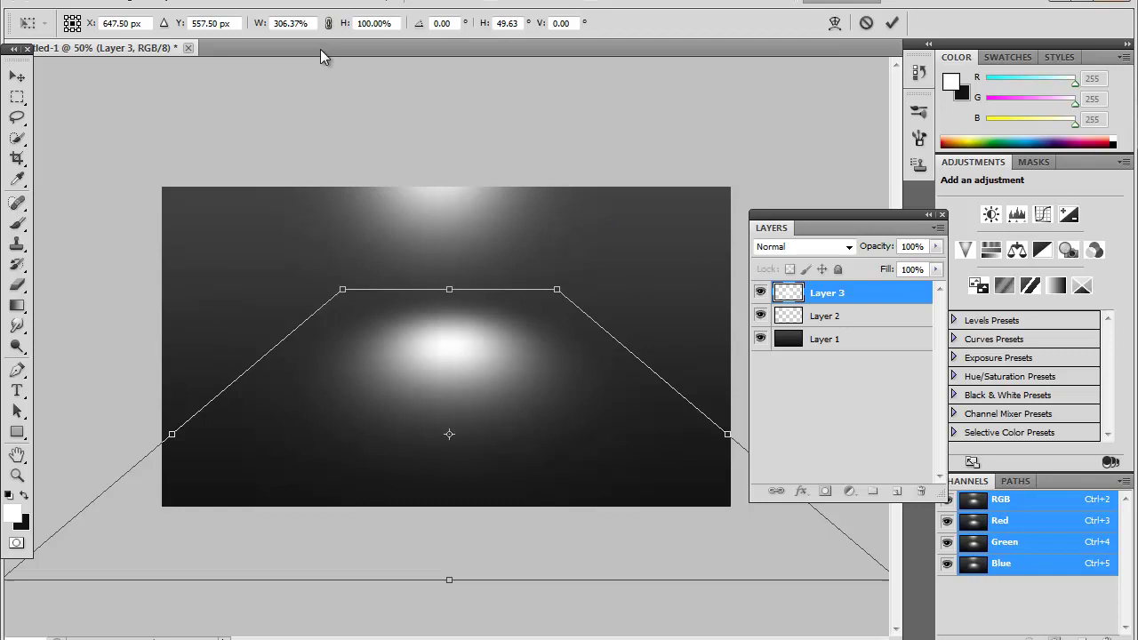
click(15, 77)
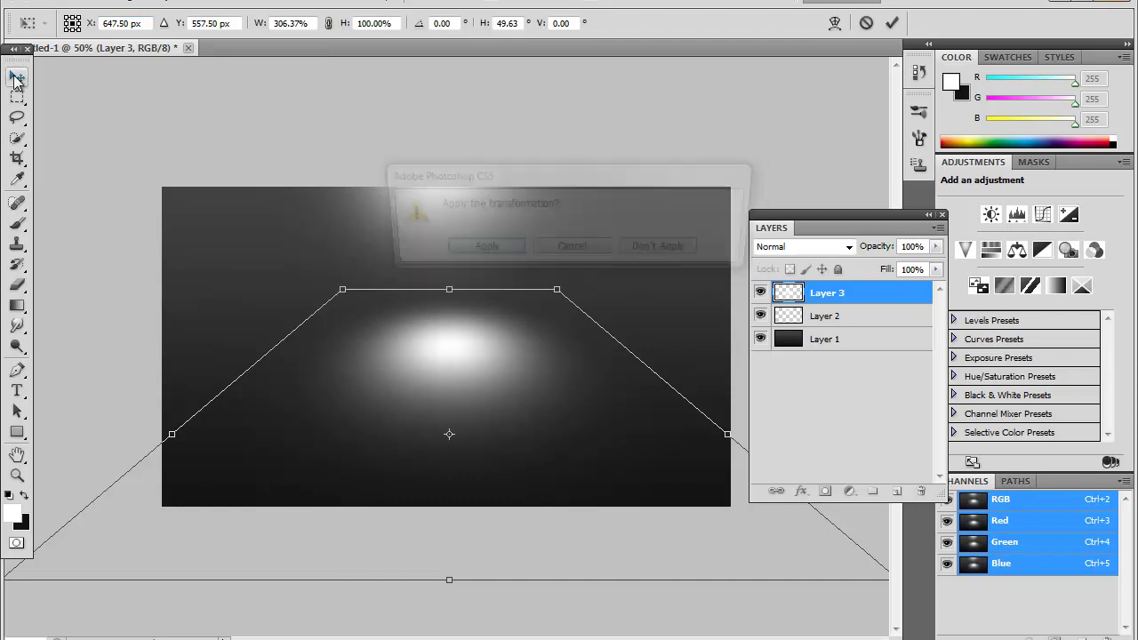
Apply the perspective transformation and select Layer 2 in the Layers panel.
click(476, 246)
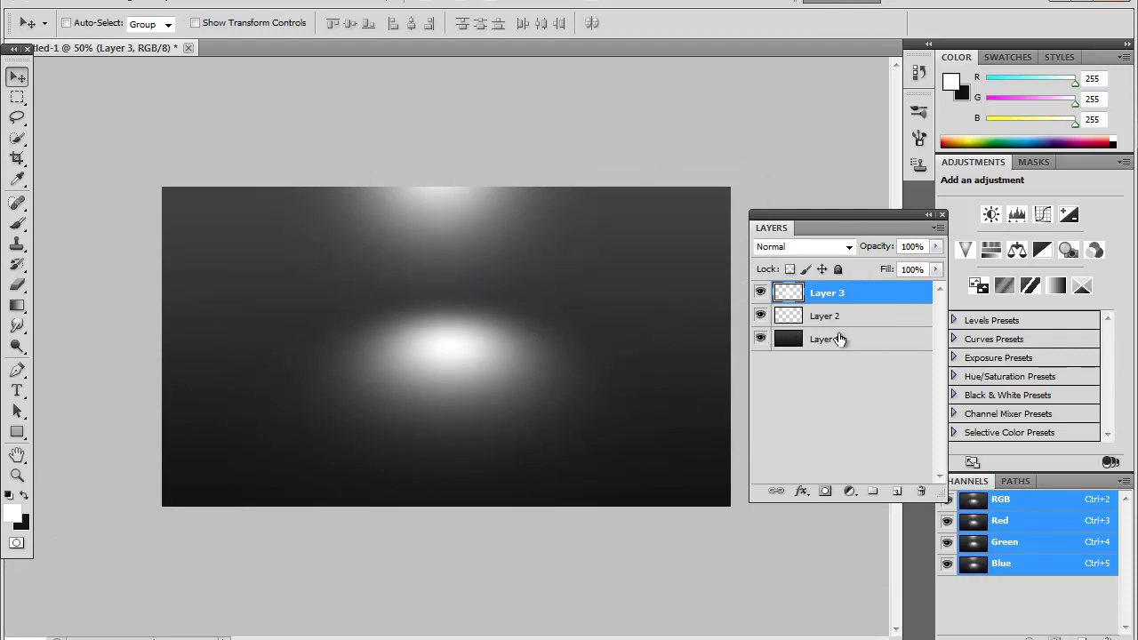
ctrl+click(836, 293)
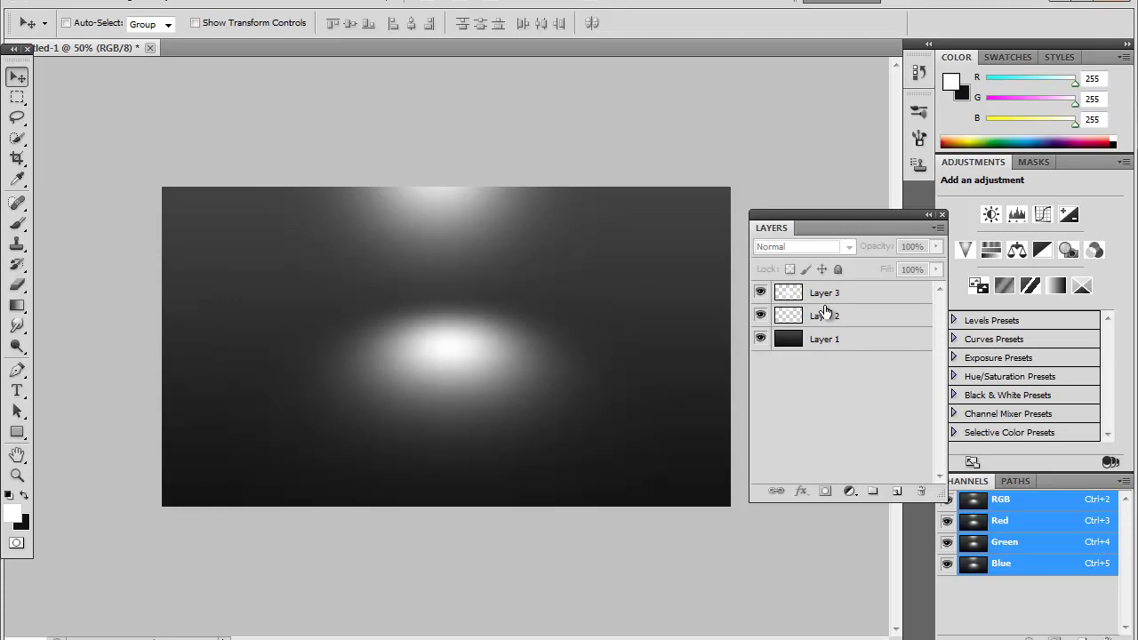
click(820, 314)
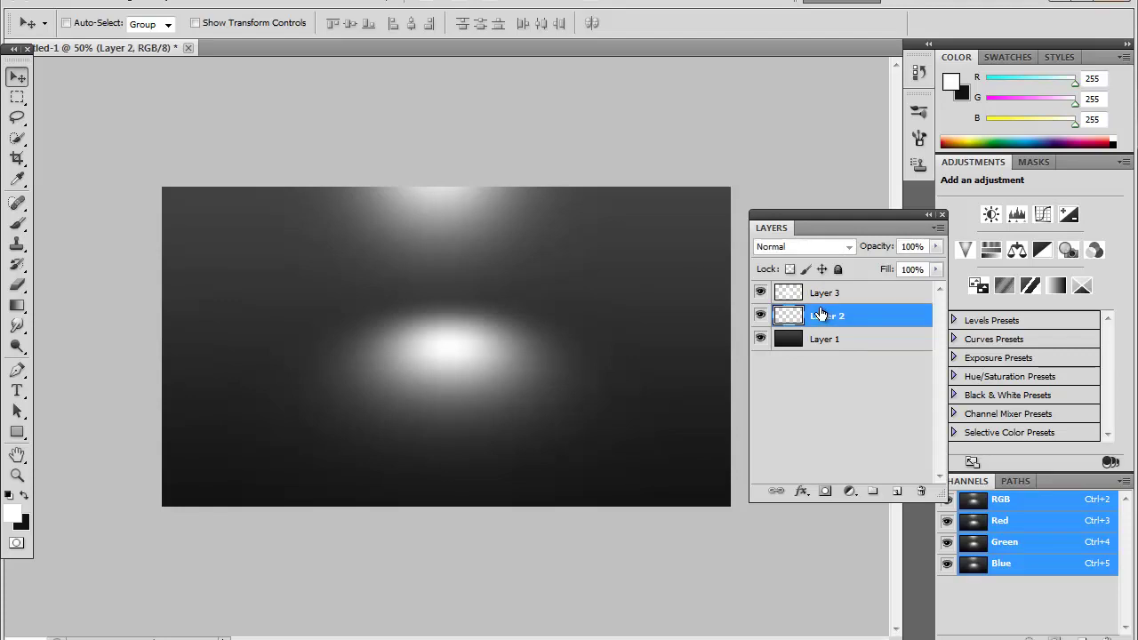
click(819, 294)
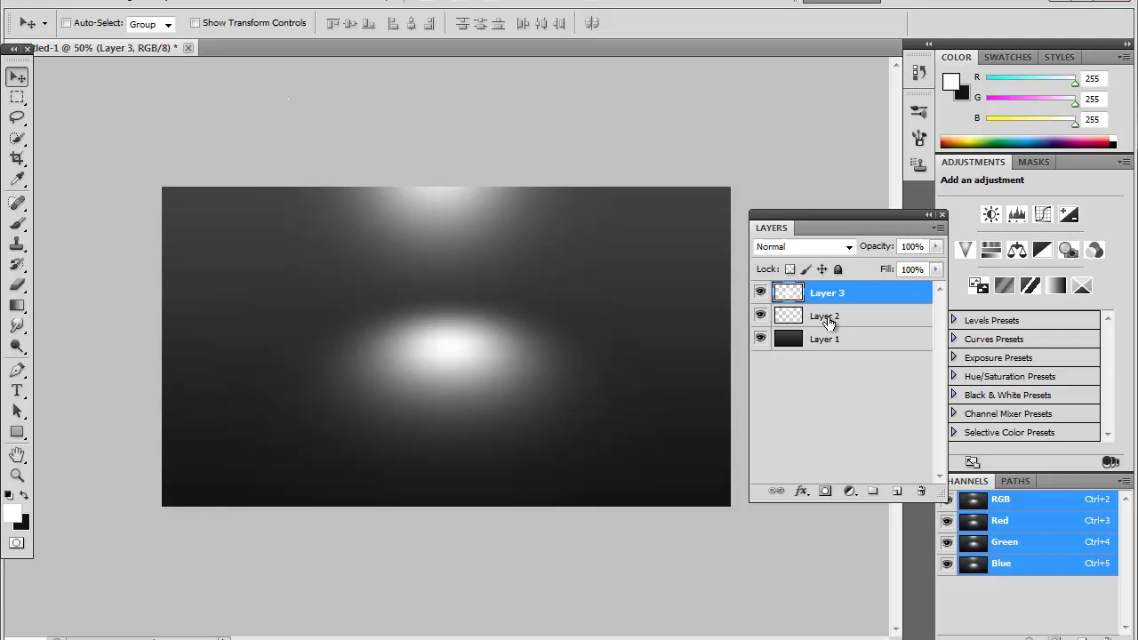
drag(828, 320, 801, 492)
Change Layer 2's Color Overlay to blue #0076a7.
key(h)
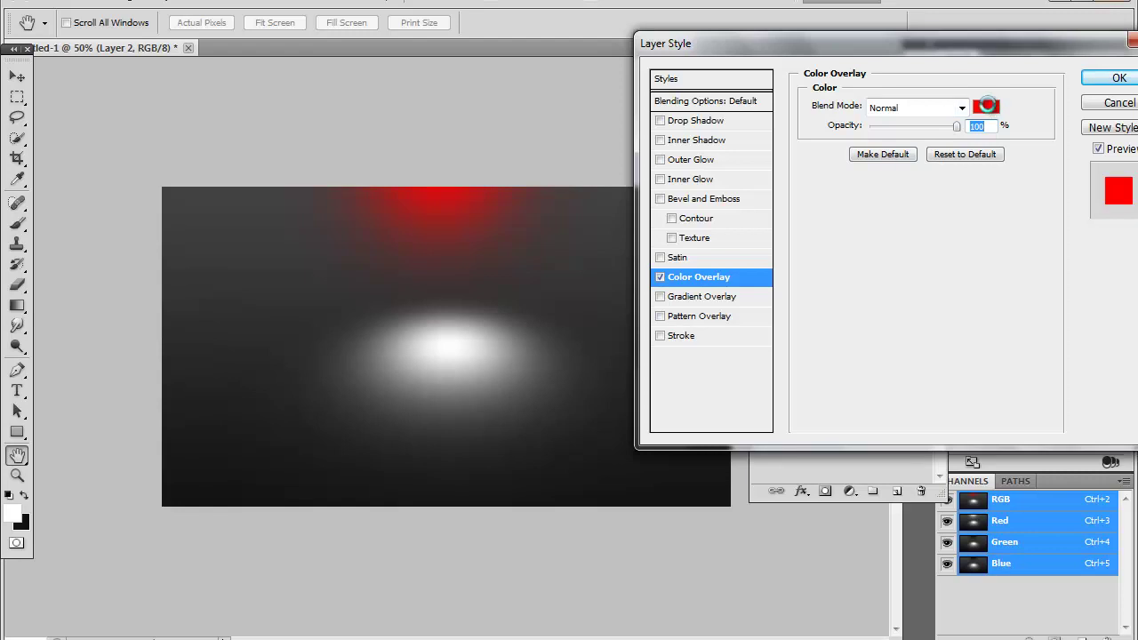
click(986, 106)
click(800, 340)
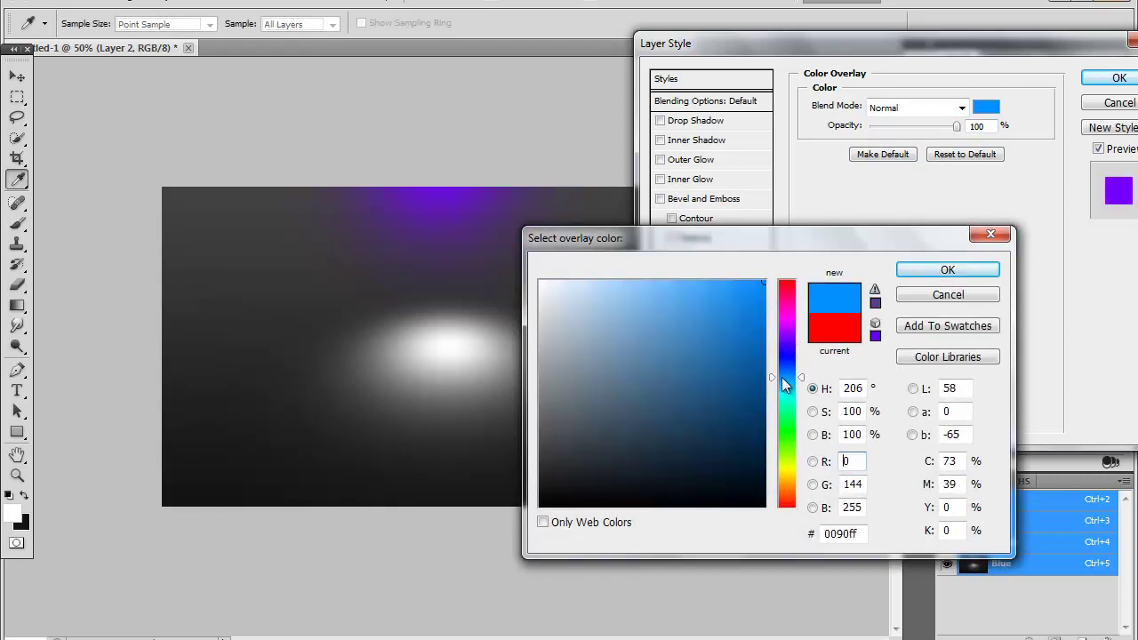
drag(782, 377, 776, 390)
click(761, 368)
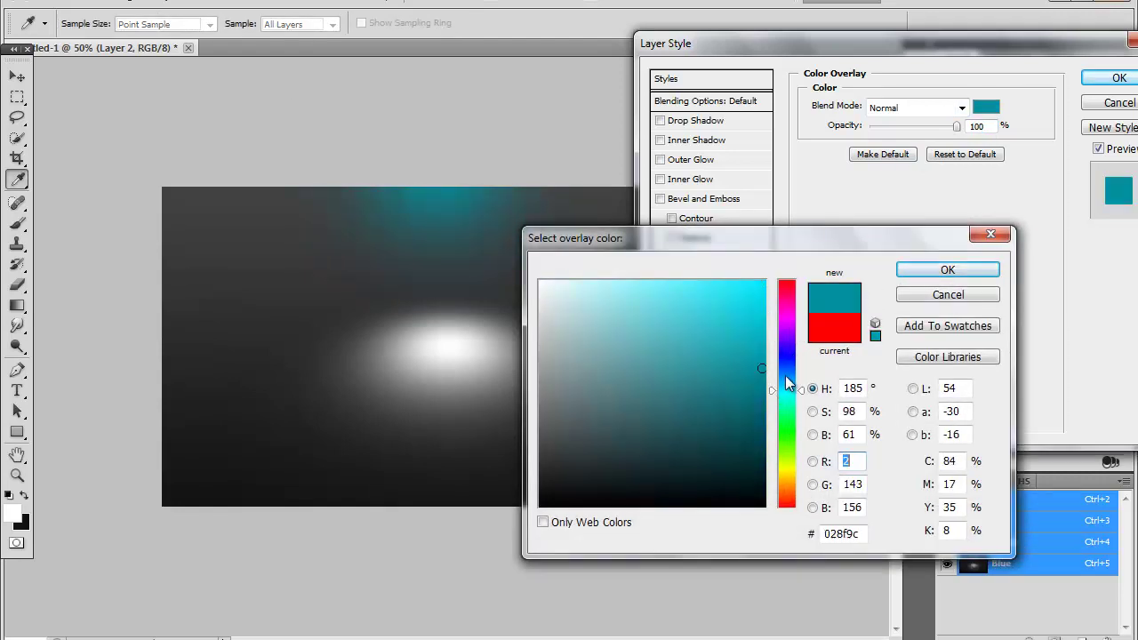
click(786, 380)
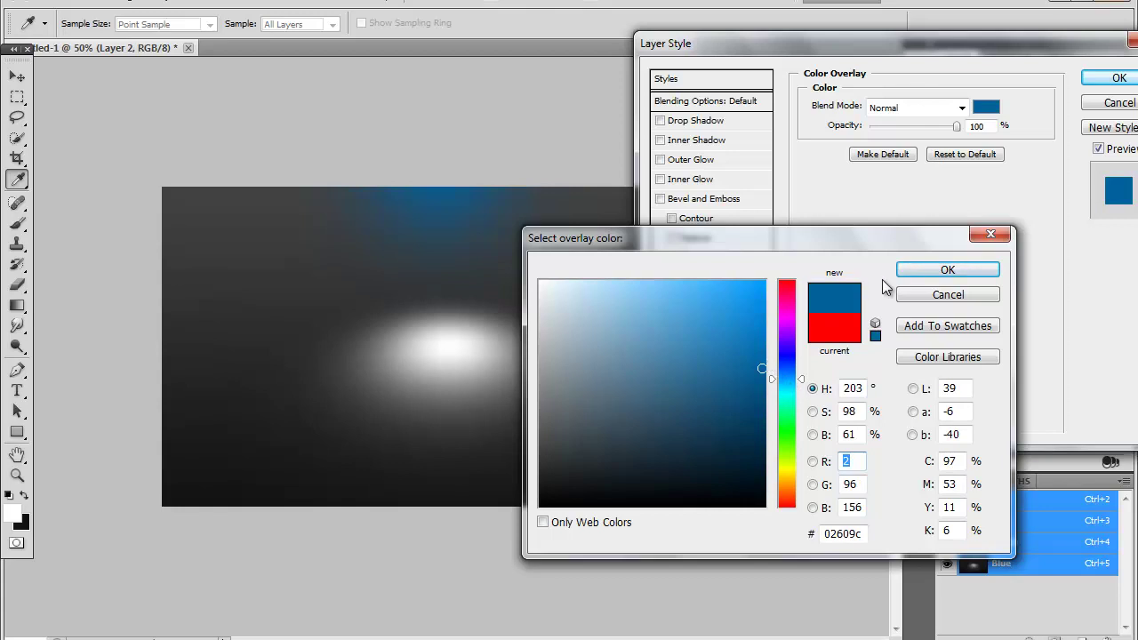
click(924, 272)
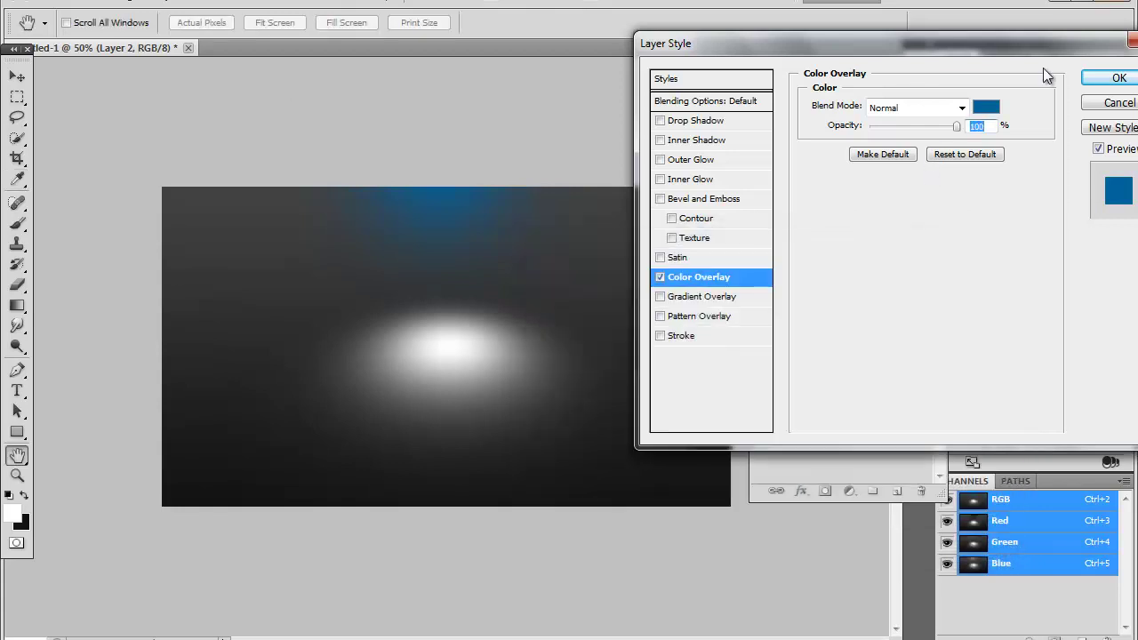
click(1119, 78)
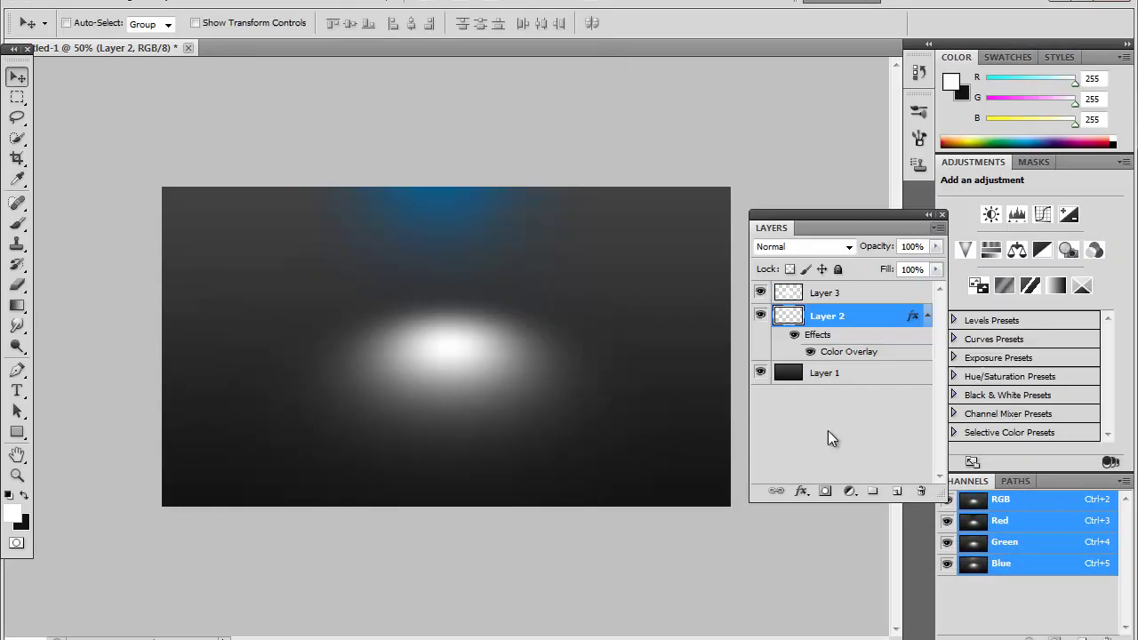
Add a matching #0076a7 blue Color Overlay to Layer 3.
click(820, 292)
click(801, 491)
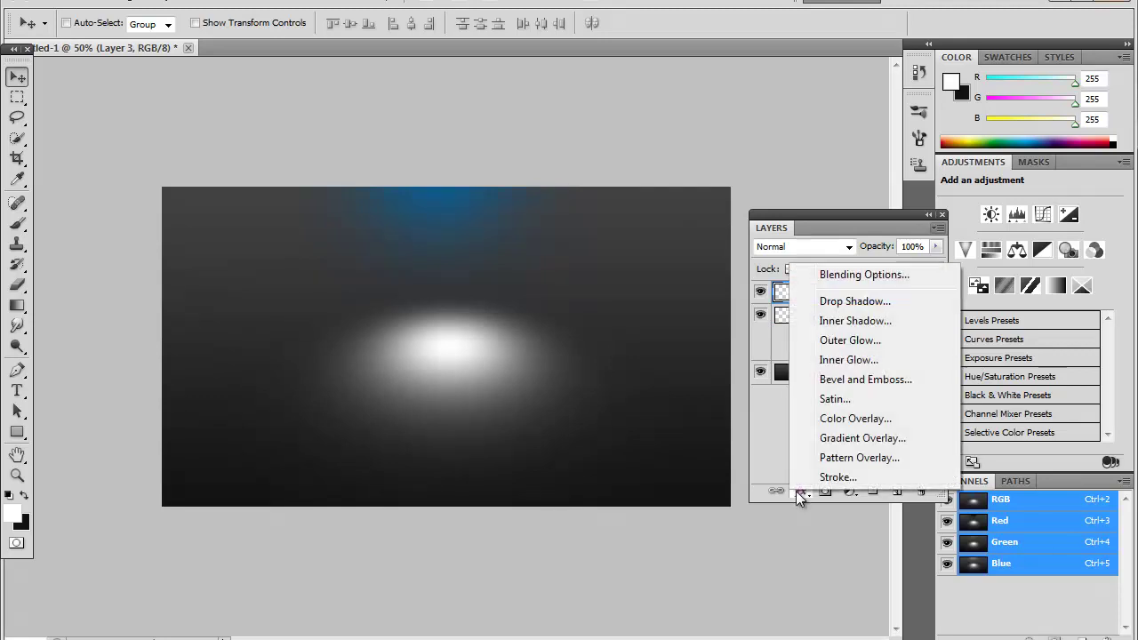
click(828, 417)
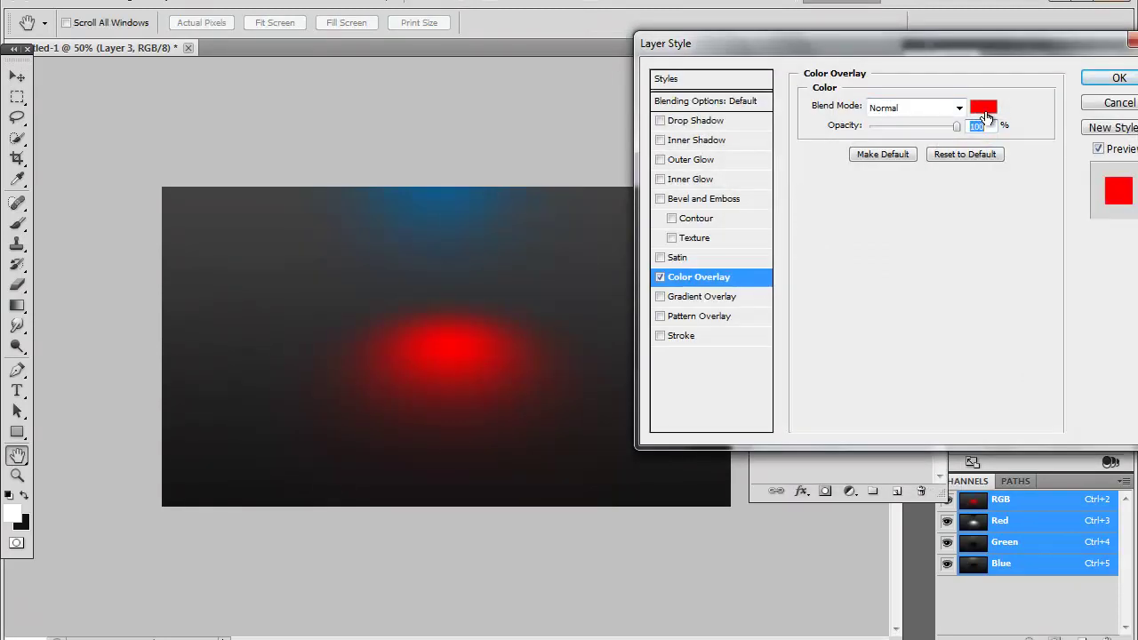
click(985, 111)
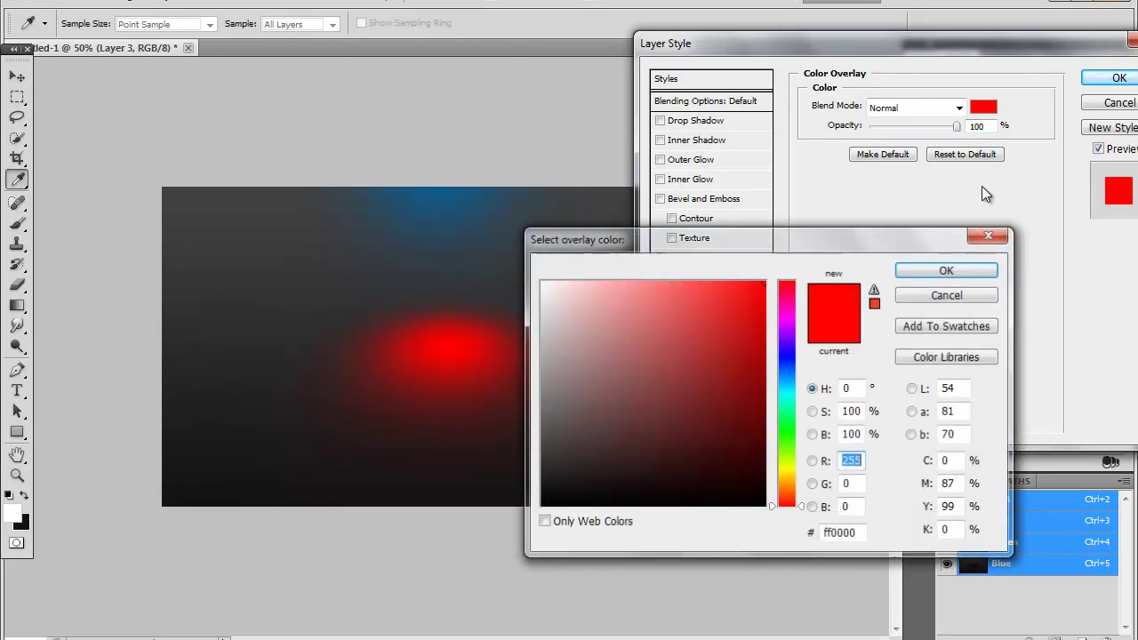
click(791, 381)
drag(762, 372, 777, 357)
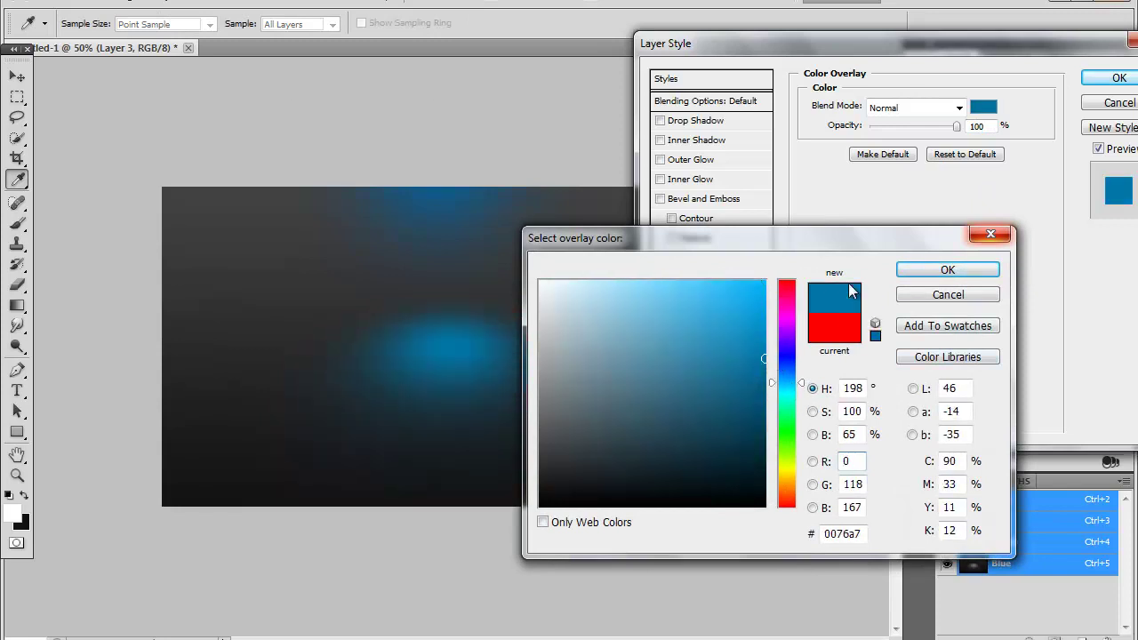
click(946, 270)
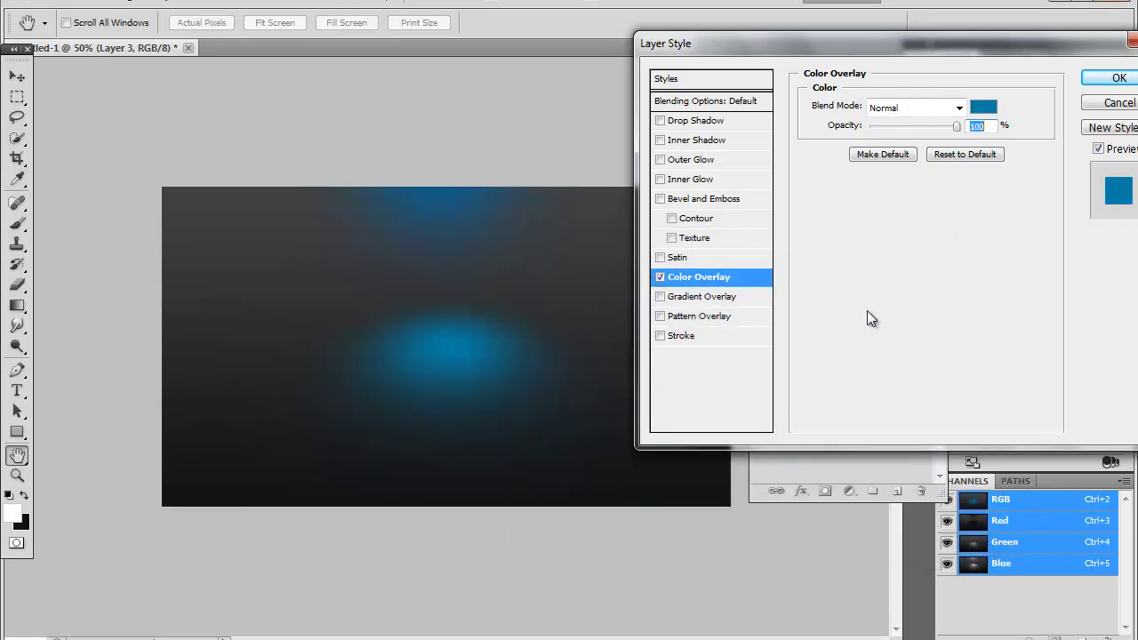
click(1118, 78)
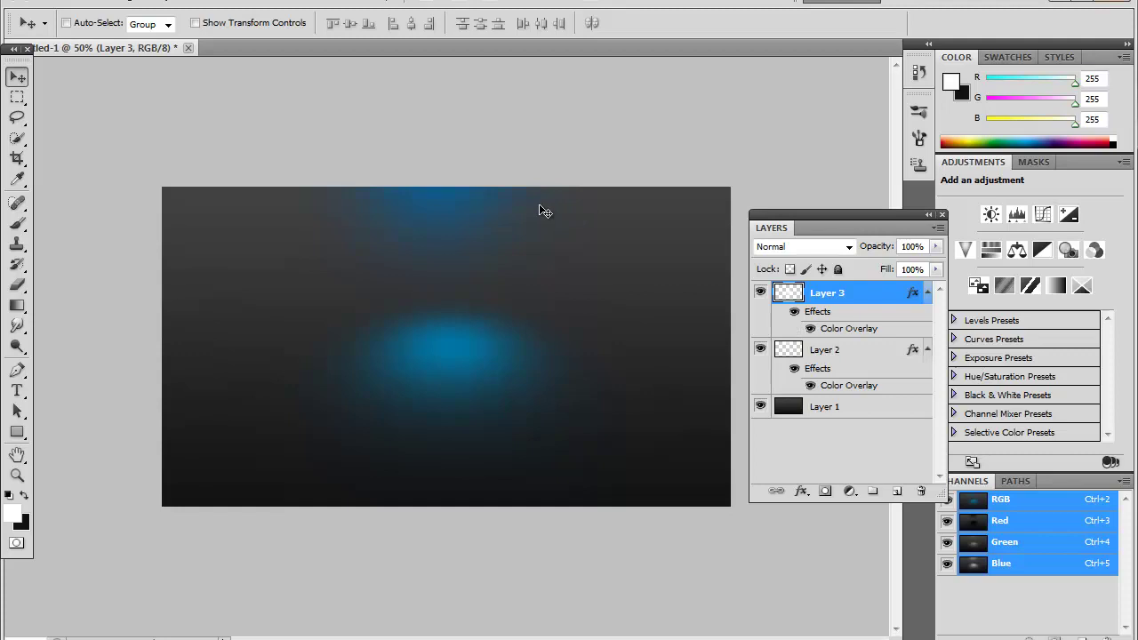
Clear Layer Style on Layer 2 and Layer 3 to remove both blue overlays.
right_click(818, 357)
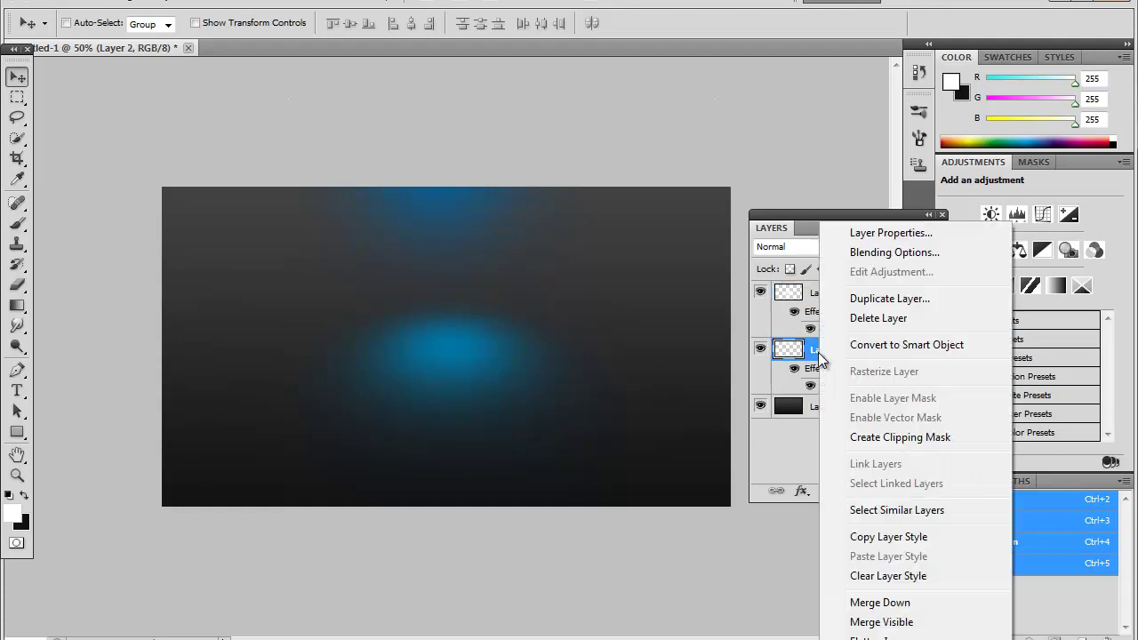
click(867, 576)
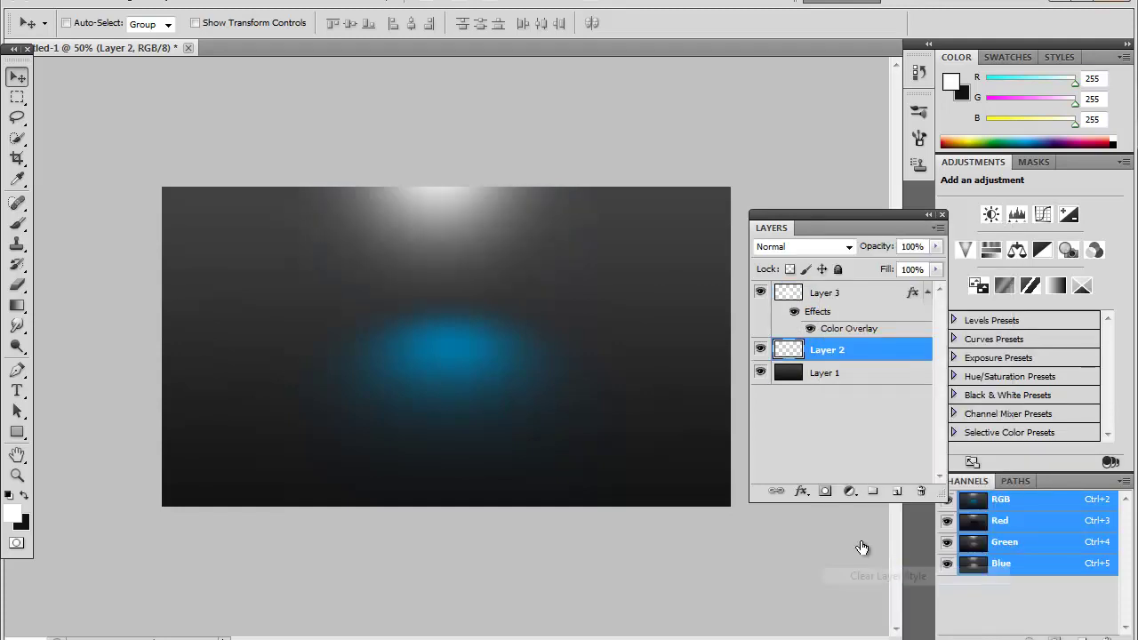
right_click(832, 289)
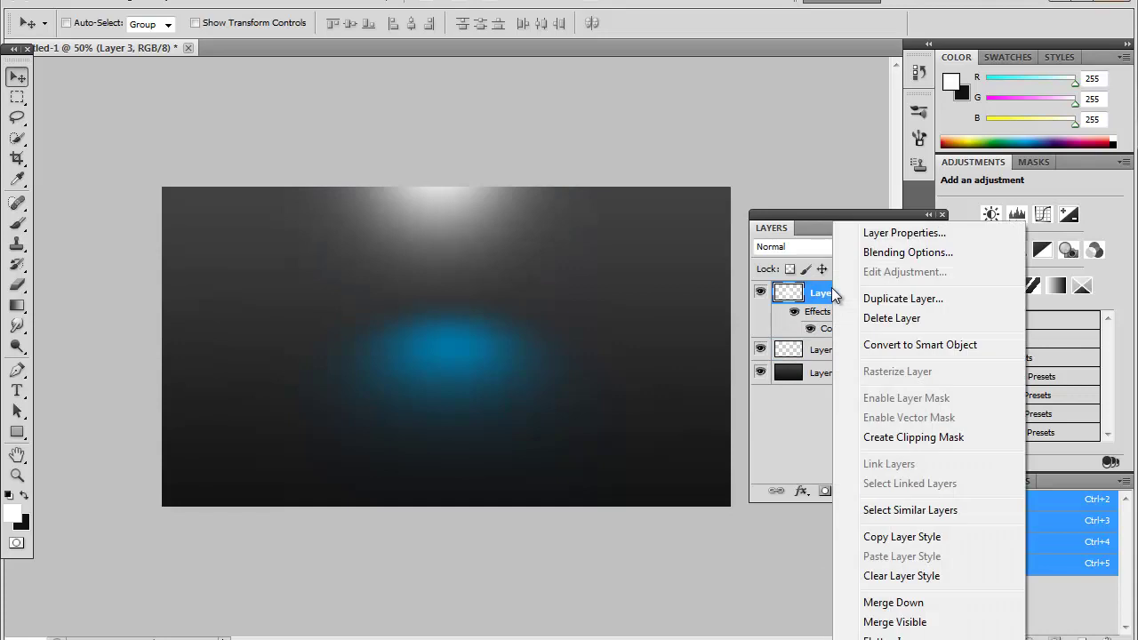
click(898, 575)
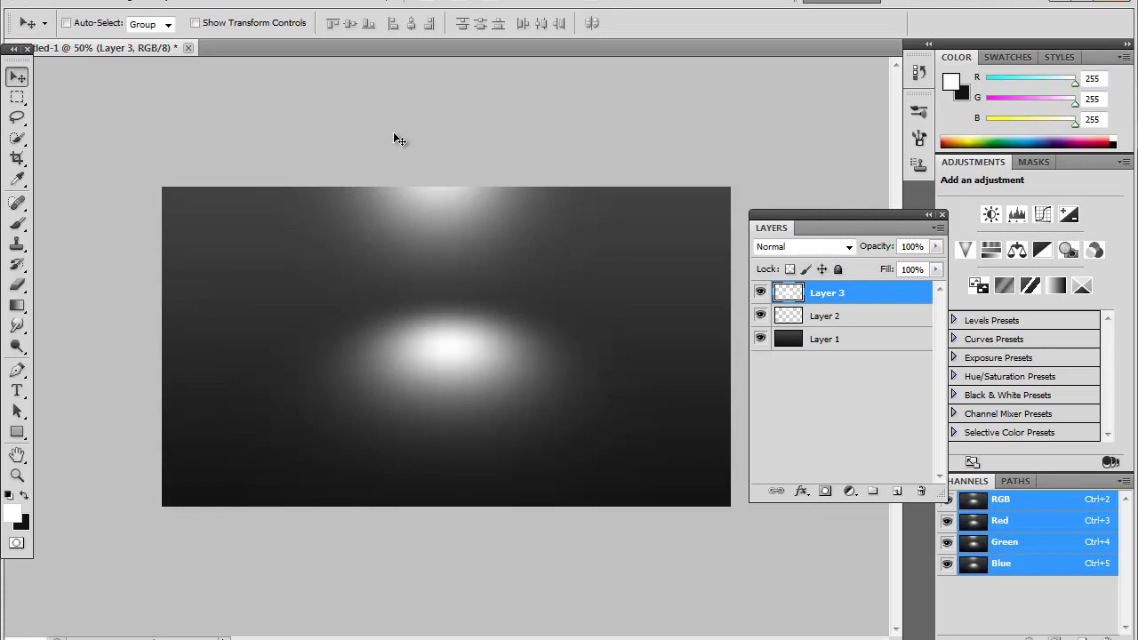
Type TUTORIAL left of the glow and select it for resizing to 50 pt.
click(20, 391)
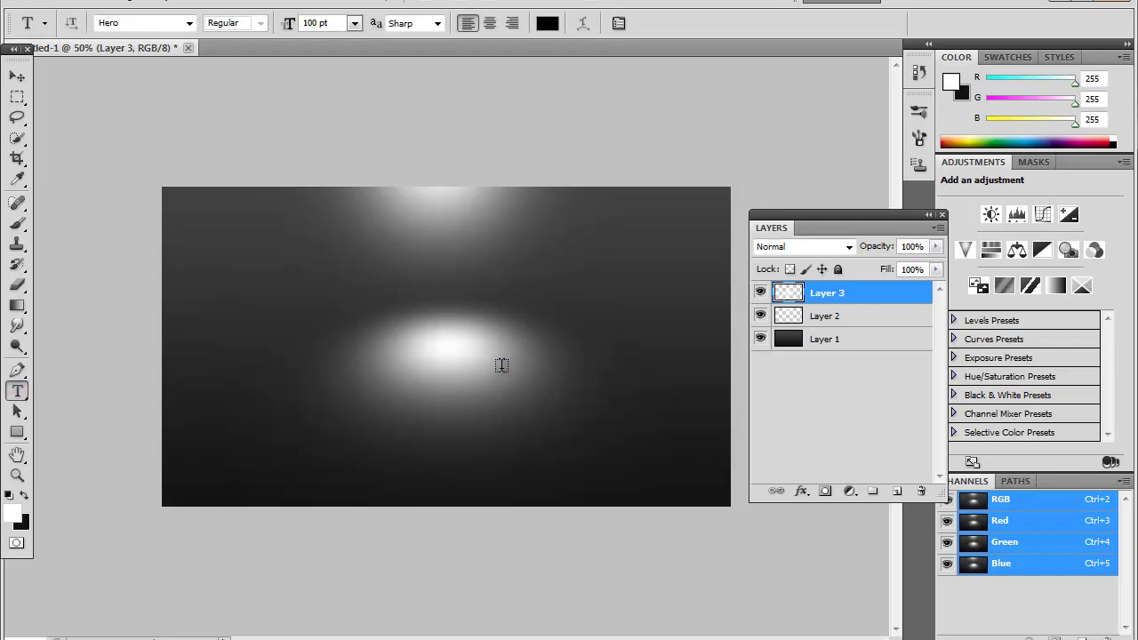
click(314, 319)
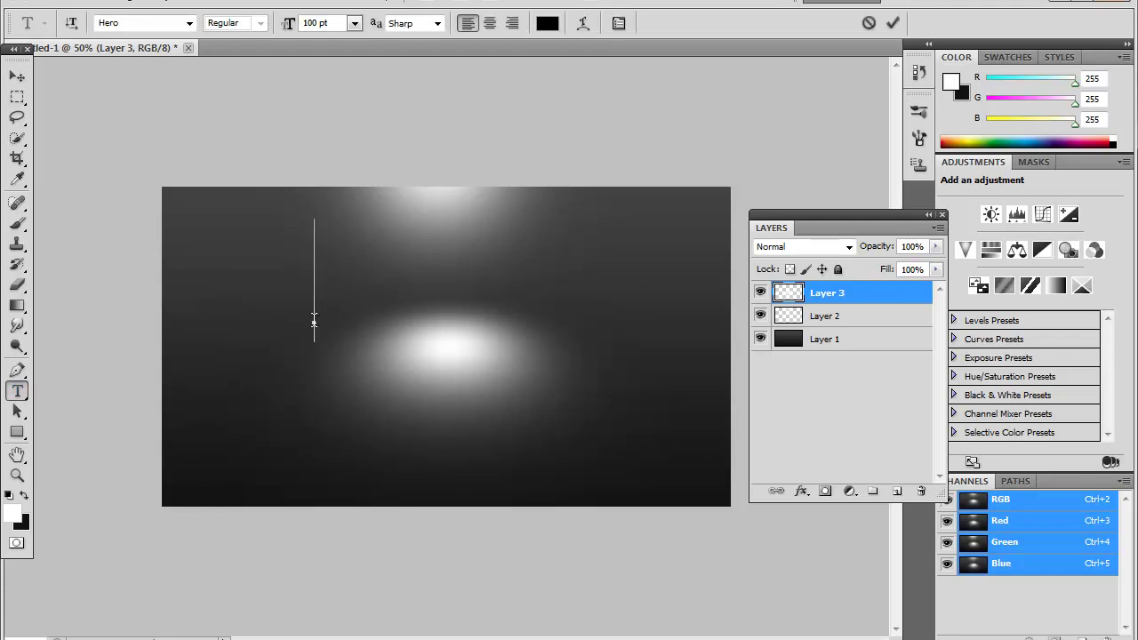
text(T)
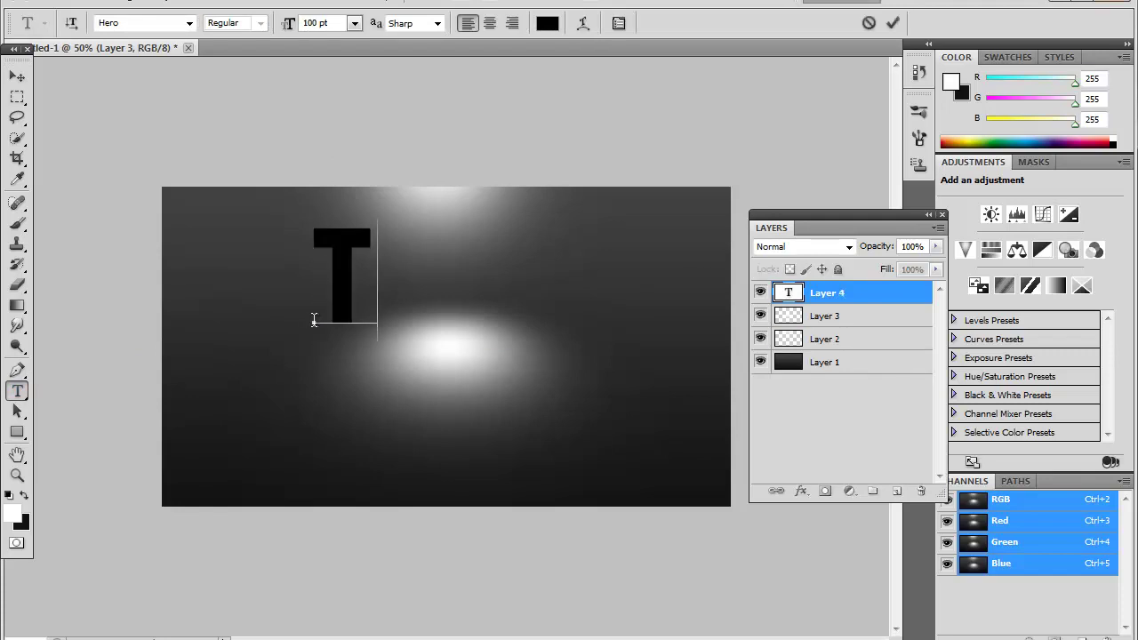
text(UTORIAL)
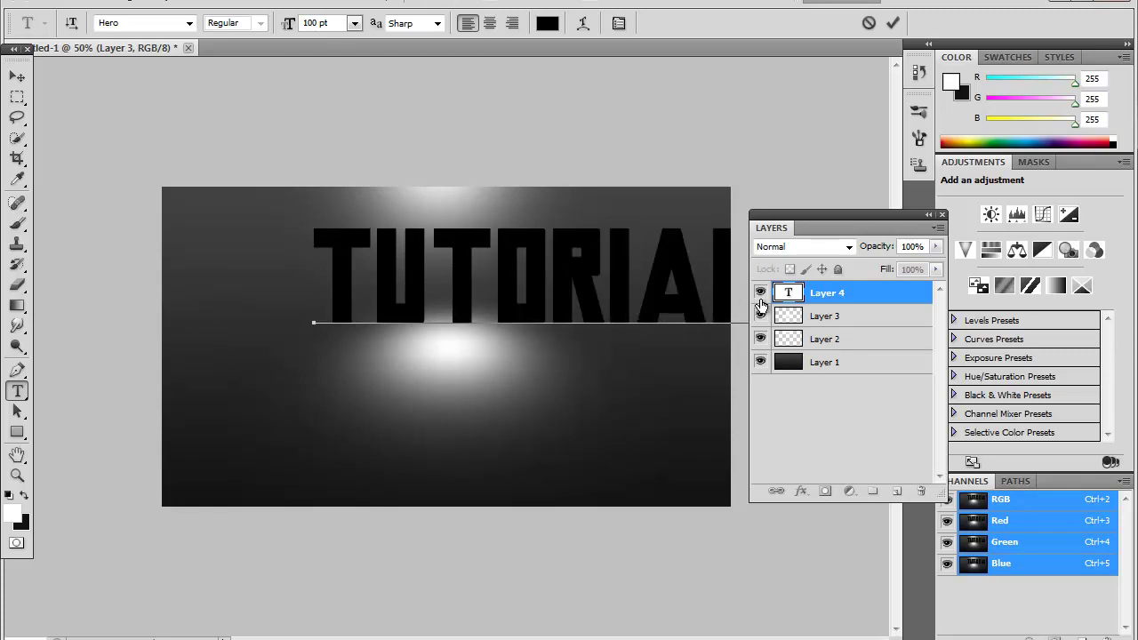
key(ctrl+a)
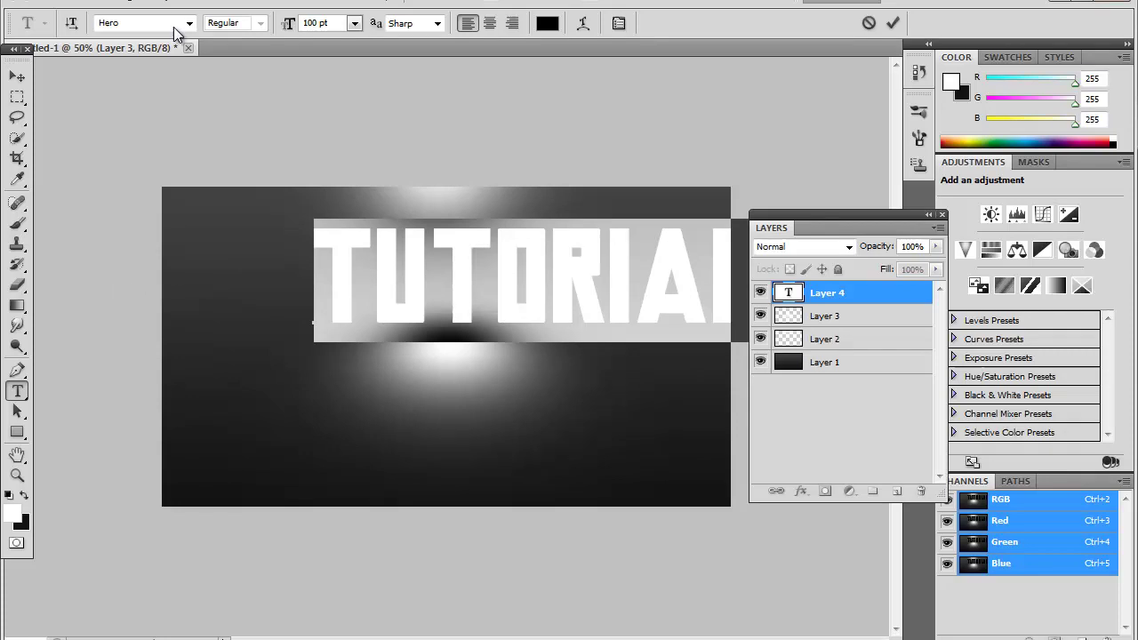
click(320, 23)
Enter 50, commit the text, and move TUTORIAL to the centre above the glow.
text(50)
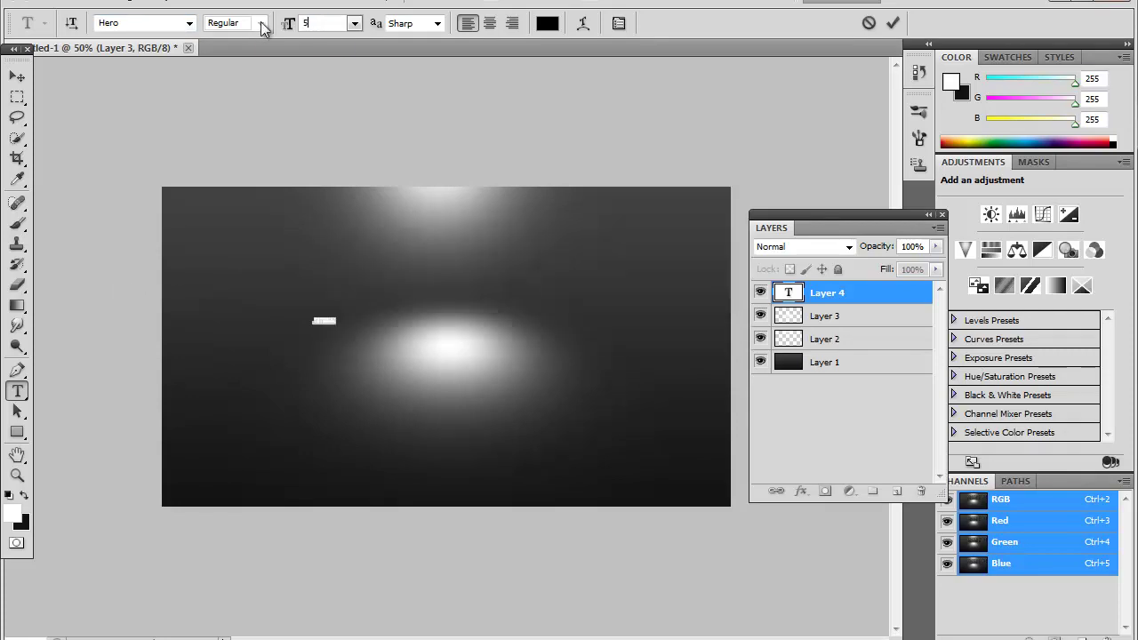
click(17, 77)
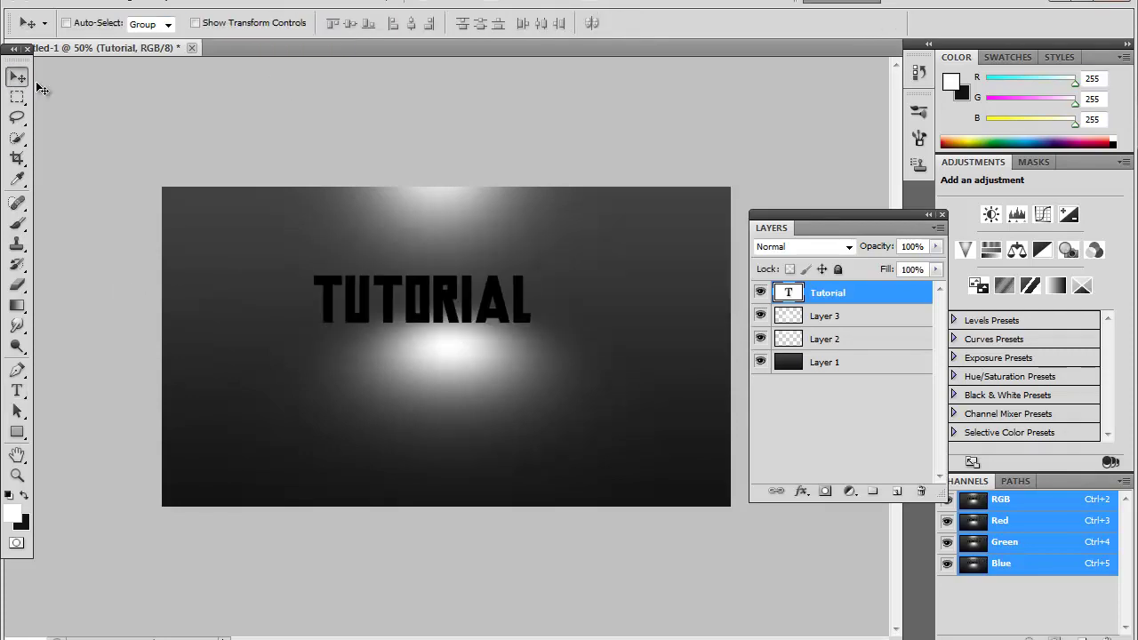
drag(406, 278, 430, 309)
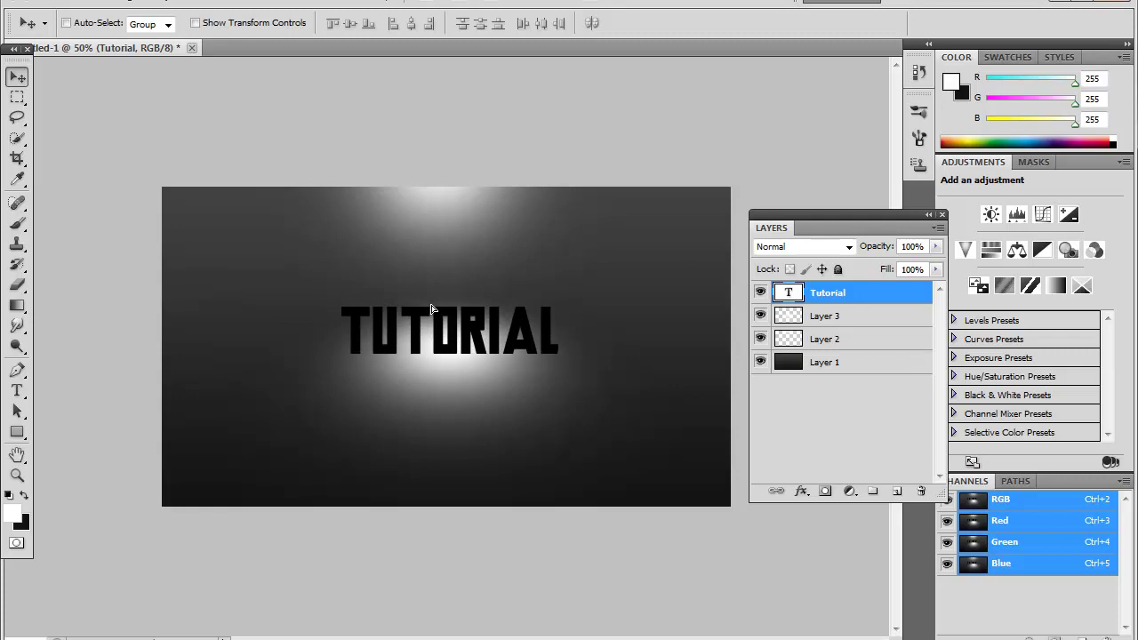
Add a Gradient Overlay to TUTORIAL at about 50% opacity, discarding an accidental layer mask.
click(823, 492)
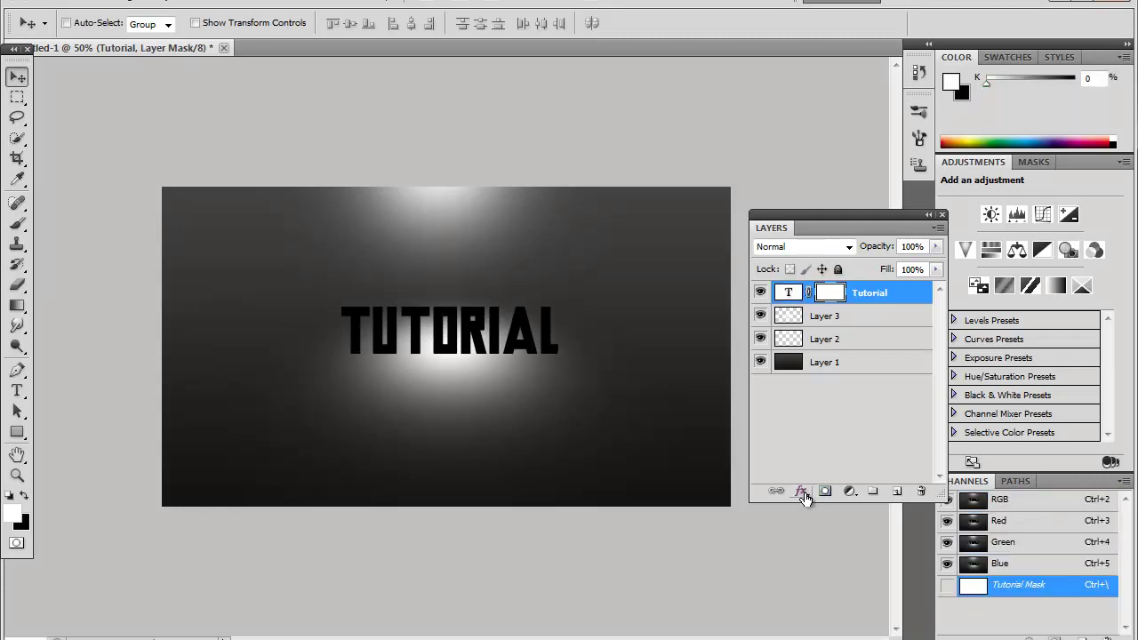
key(ctrl+z)
click(801, 492)
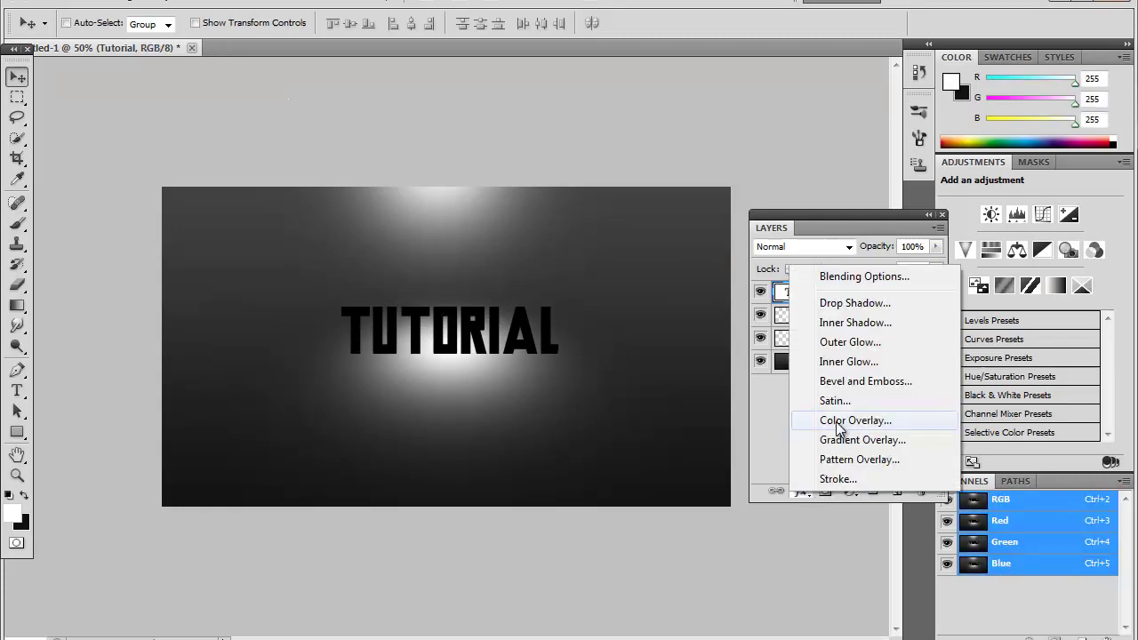
click(838, 437)
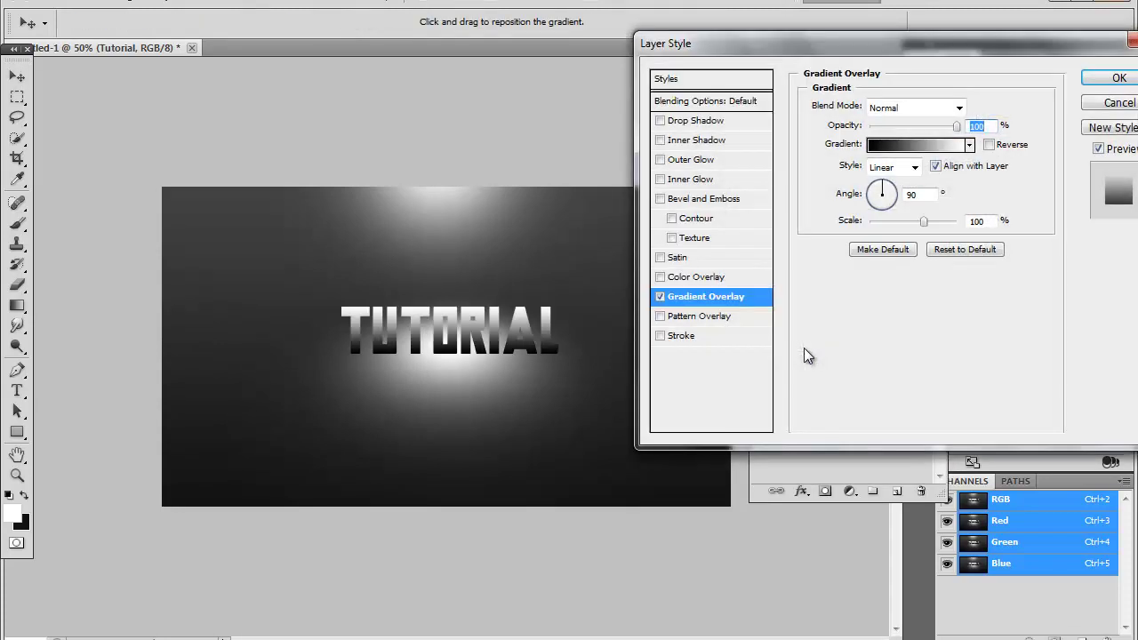
drag(922, 127, 907, 132)
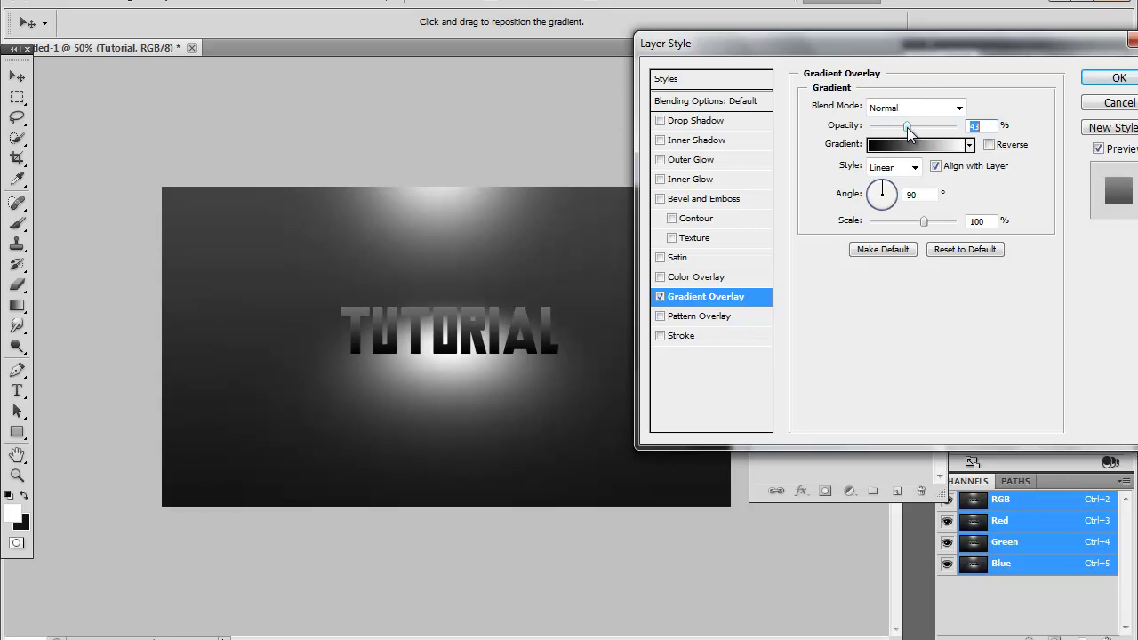
Give TUTORIAL a 3 px outside Stroke coloured dark grey #343434.
click(730, 335)
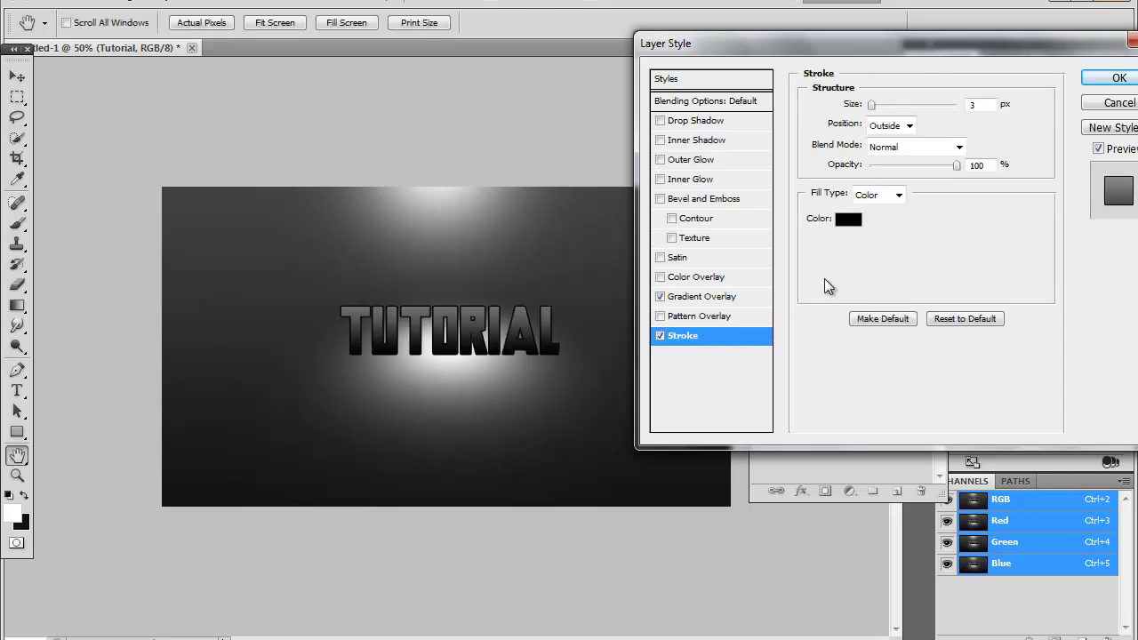
click(848, 219)
click(567, 462)
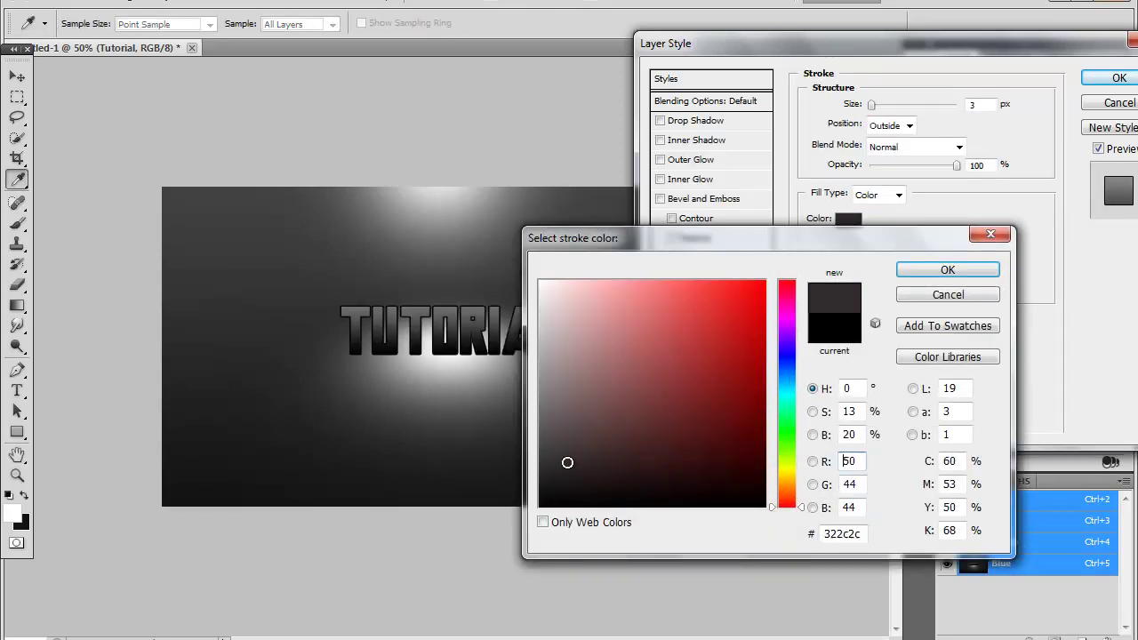
mouse_move(567, 463)
mouse_down()
mouse_move(482, 432)
mouse_move(543, 457)
mouse_move(515, 518)
mouse_up()
click(548, 414)
click(537, 438)
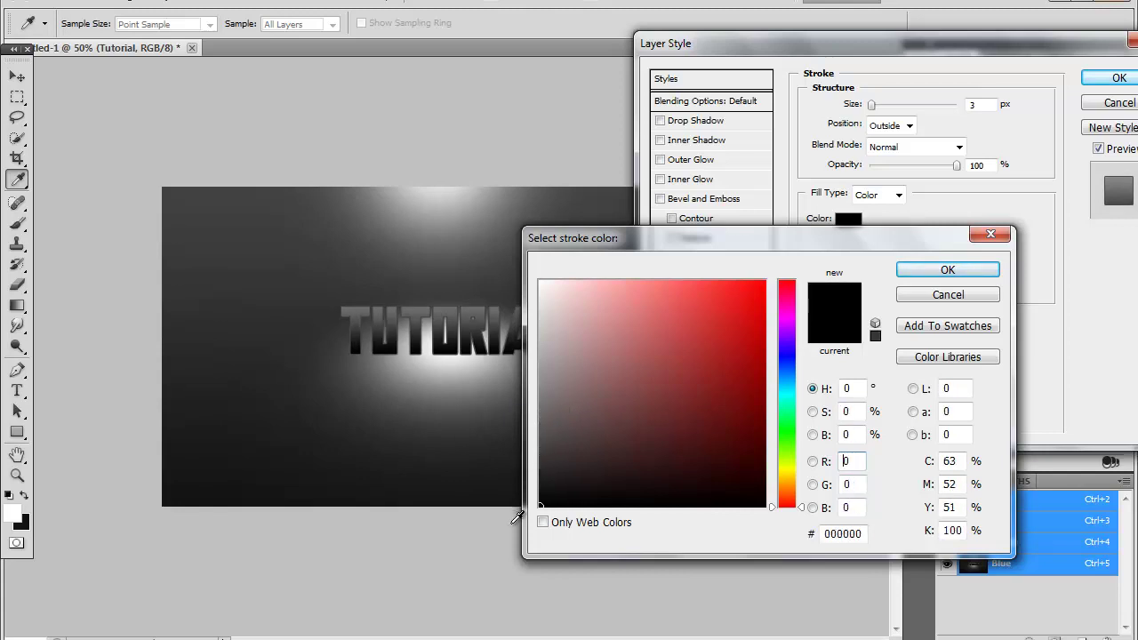
click(549, 445)
mouse_move(549, 445)
mouse_down()
mouse_move(535, 448)
mouse_move(536, 462)
mouse_up()
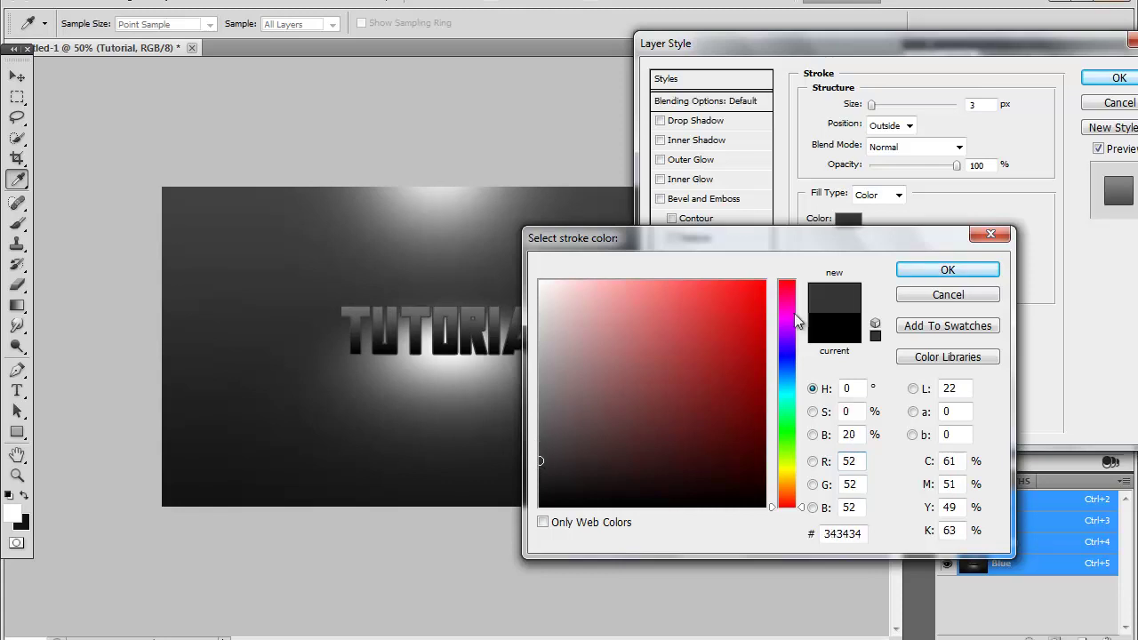
click(925, 274)
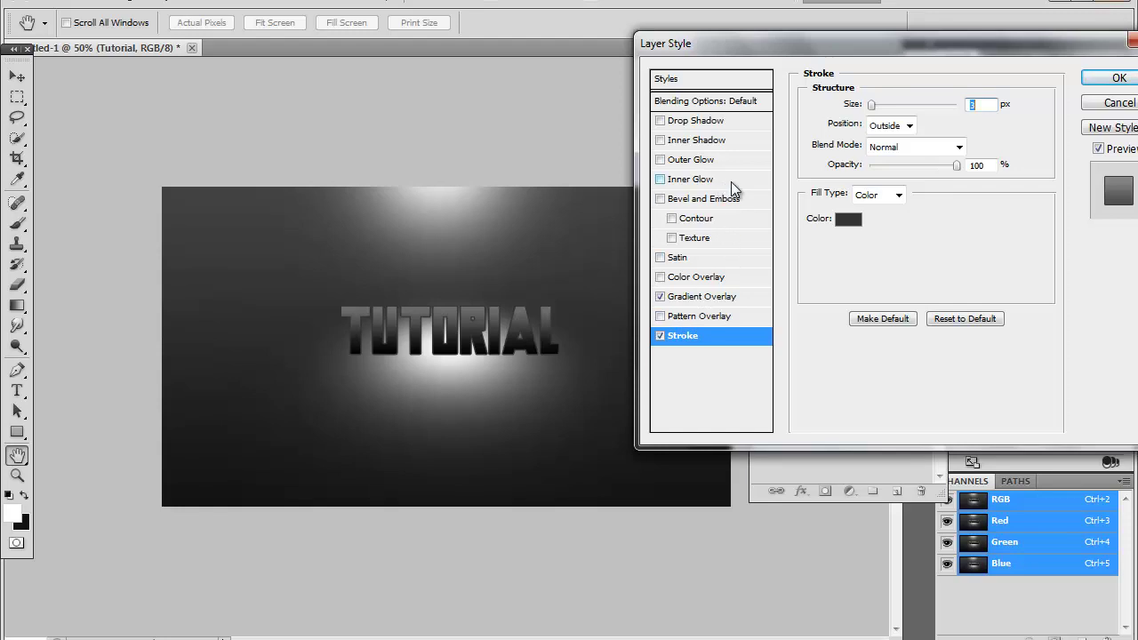
Add Bevel and Emboss with 1000% depth, 4 px size, lit from directly above.
click(705, 198)
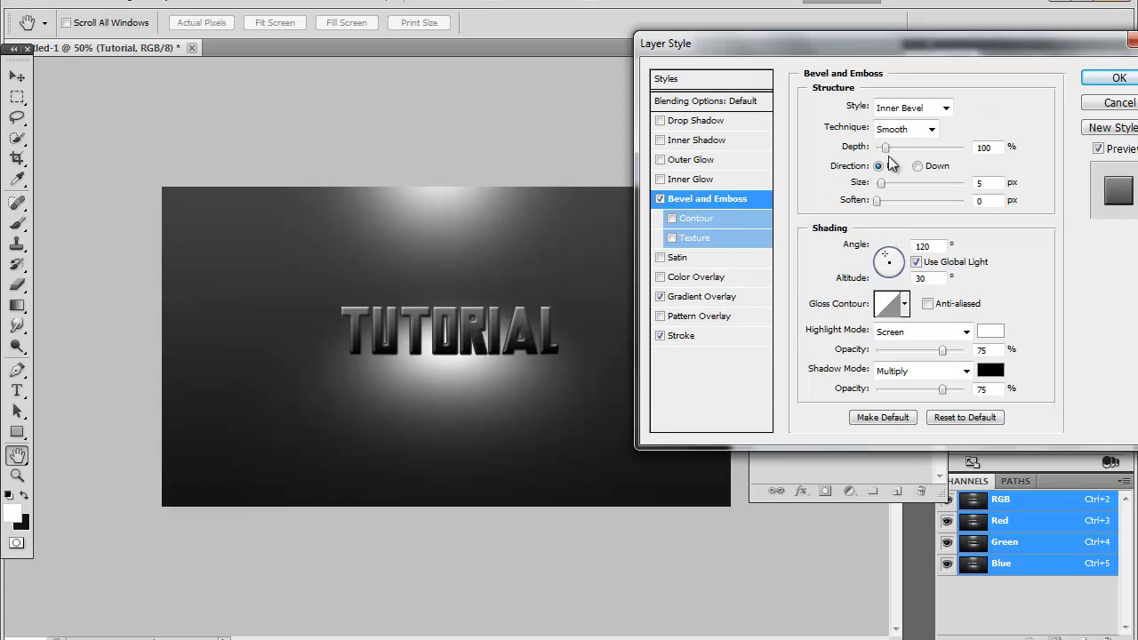
drag(886, 147, 989, 149)
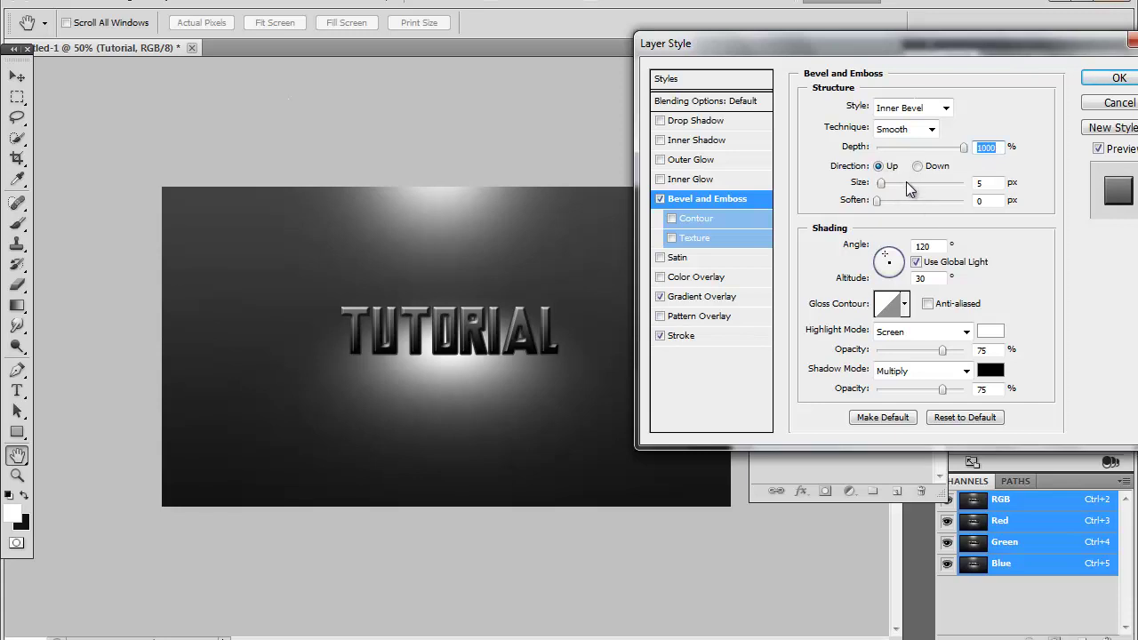
drag(906, 182, 880, 186)
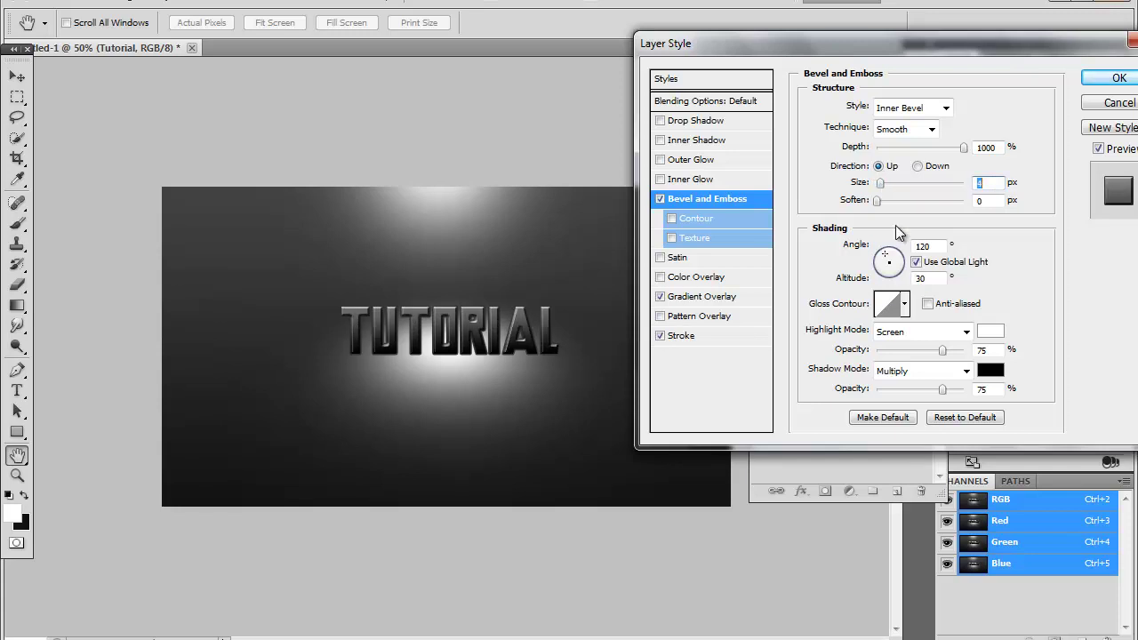
drag(889, 252, 890, 248)
Choose a glossy contour preset for the bevel, then add a Satin effect.
click(888, 304)
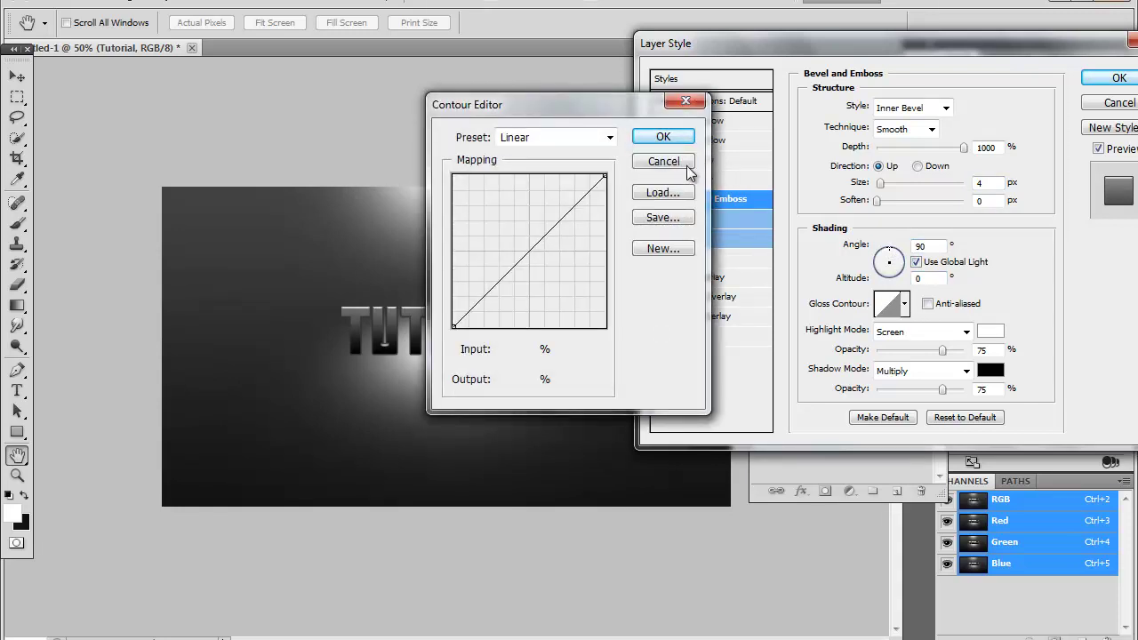
click(686, 161)
click(904, 305)
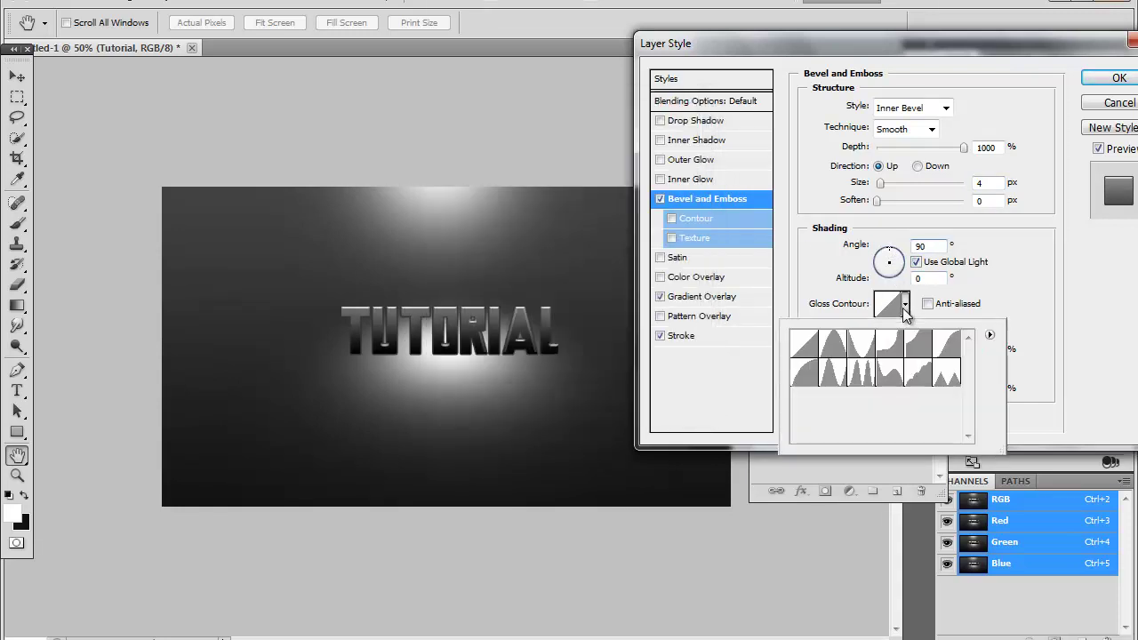
click(860, 381)
click(841, 378)
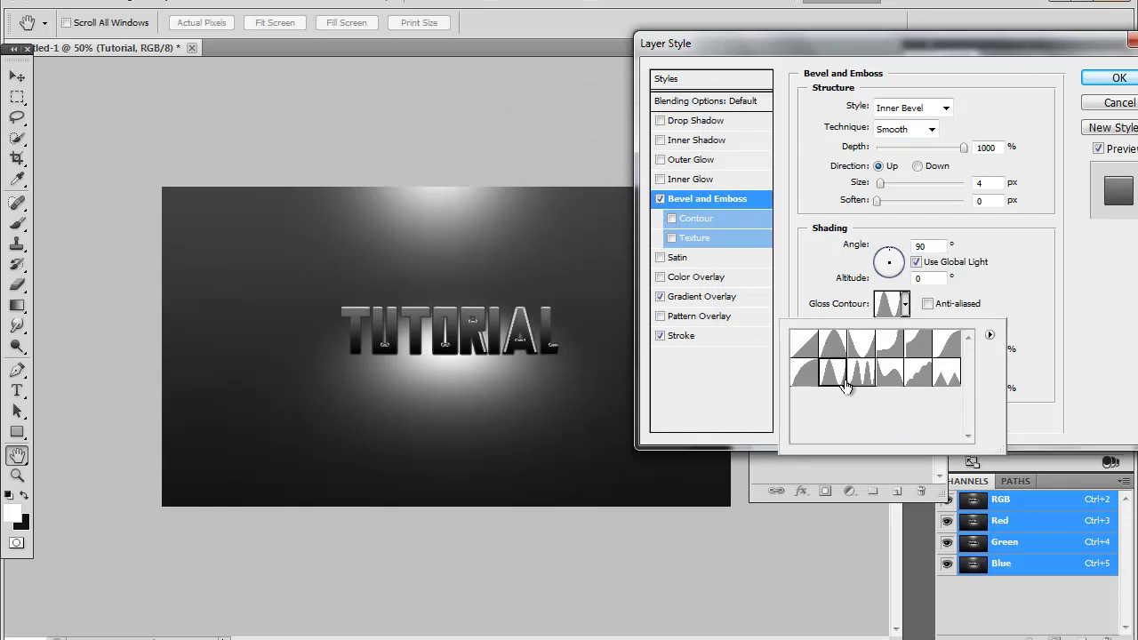
click(842, 348)
click(858, 346)
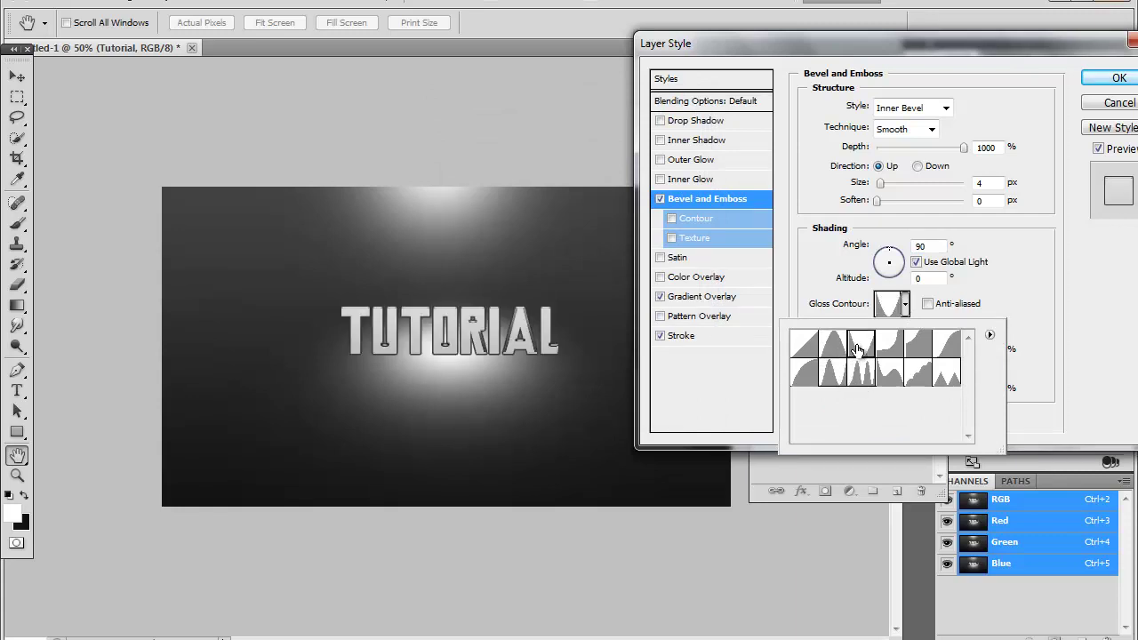
click(880, 348)
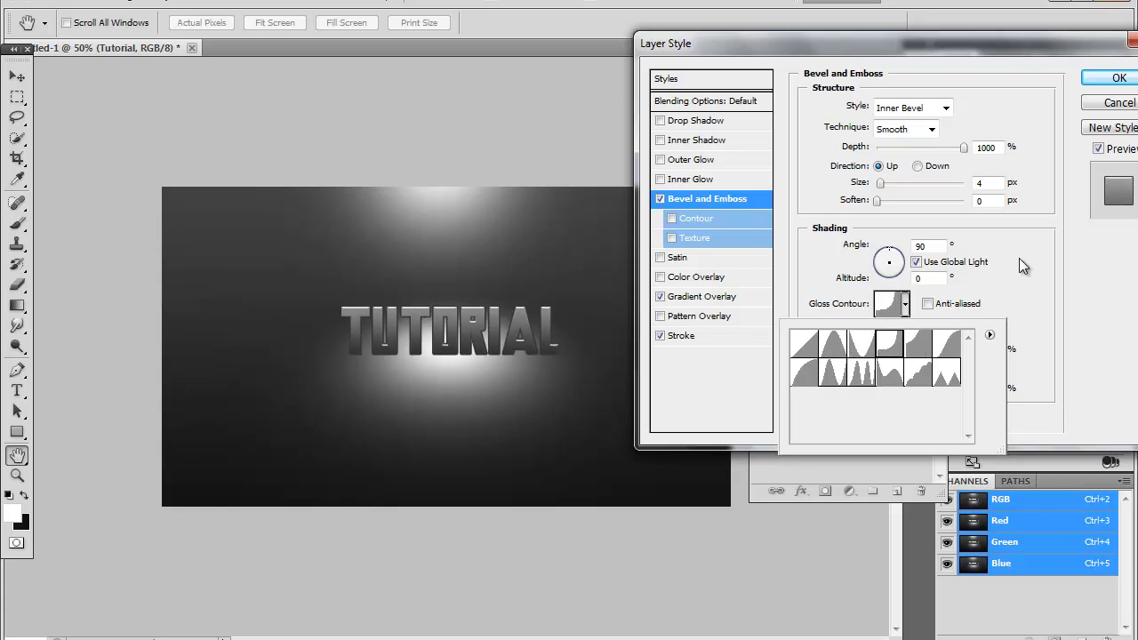
click(1020, 288)
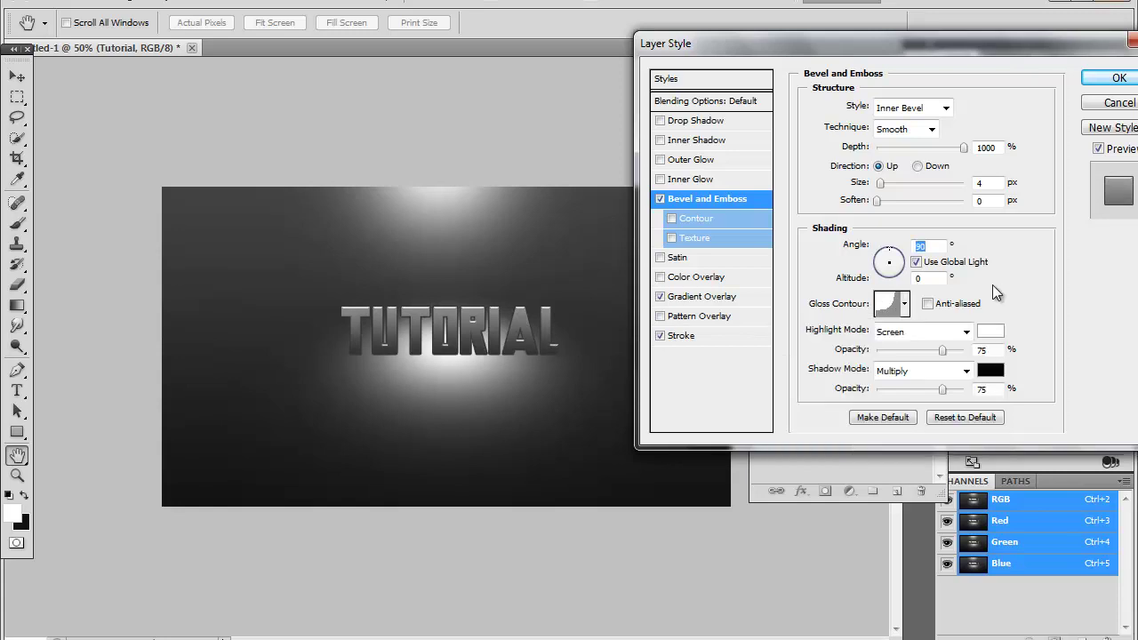
click(928, 304)
click(932, 305)
click(677, 257)
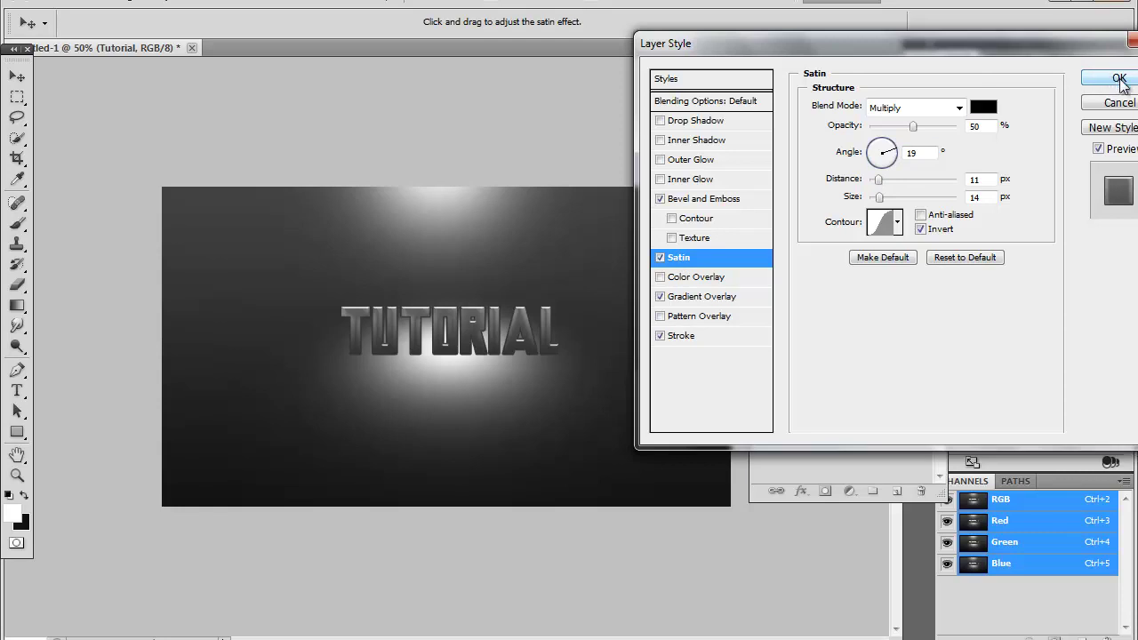
Add a Drop Shadow at 90° with 12 px distance, 15% spread and 21 px size.
click(748, 125)
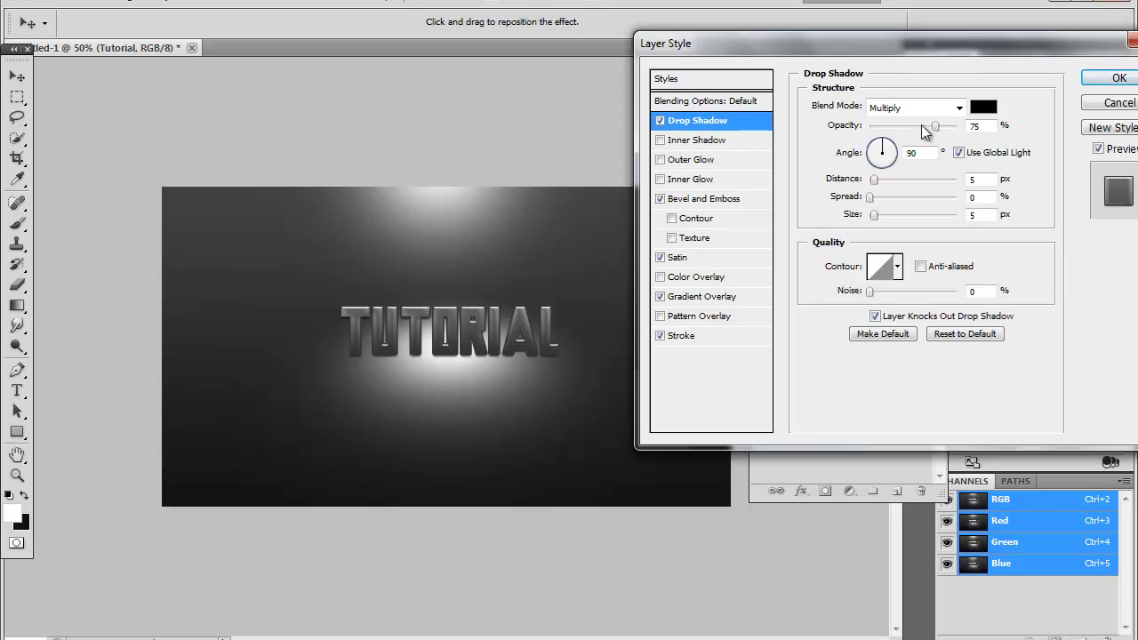
click(888, 162)
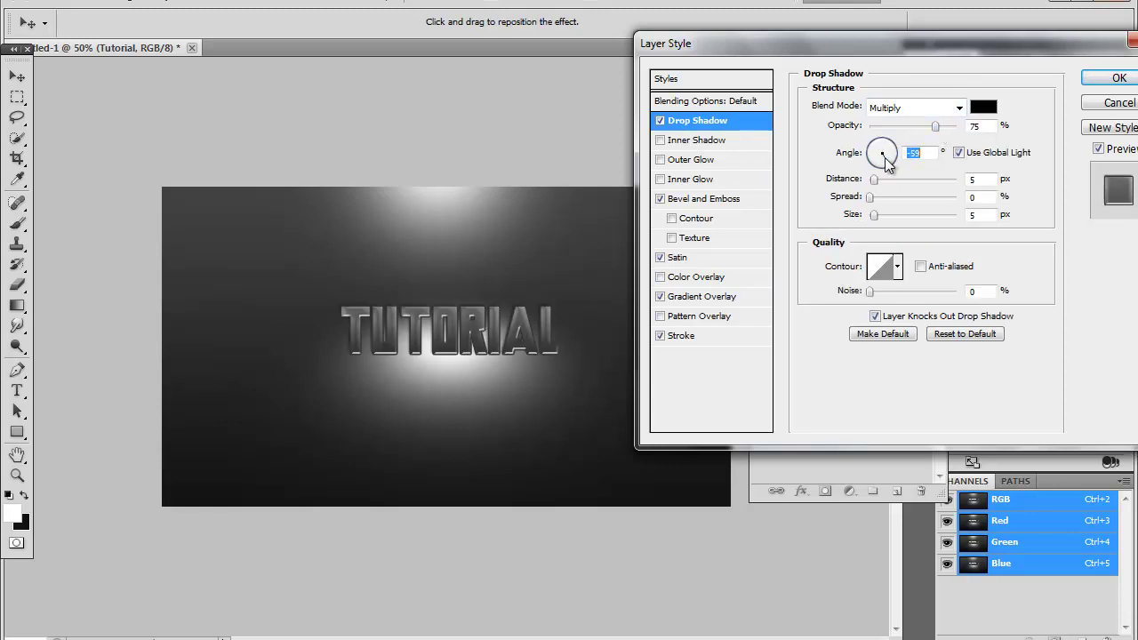
drag(887, 160, 883, 139)
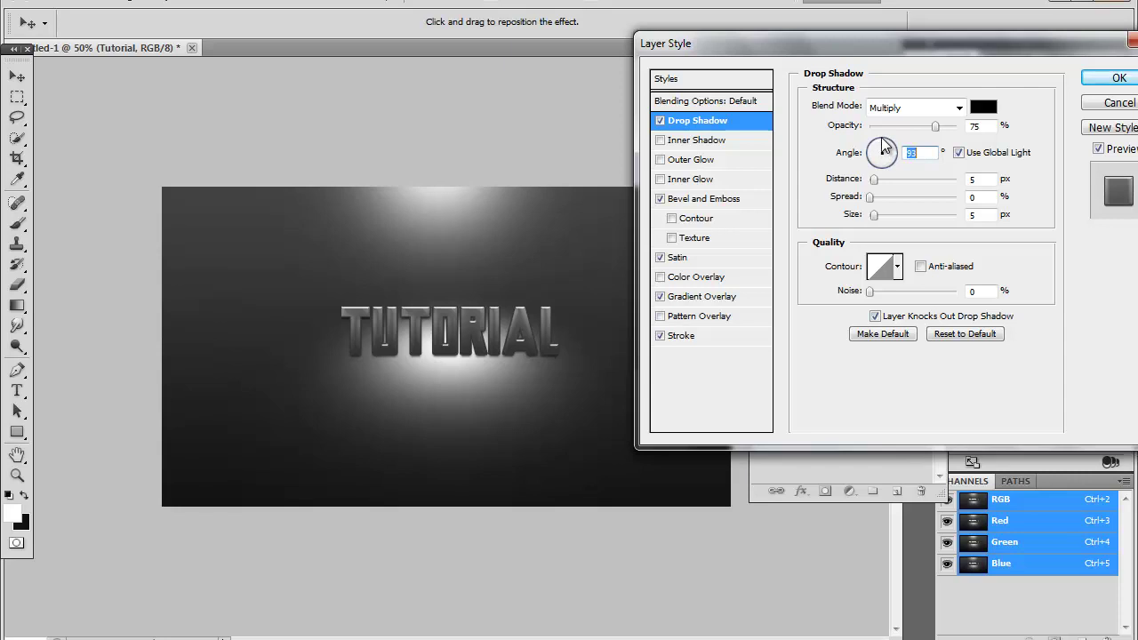
text(90)
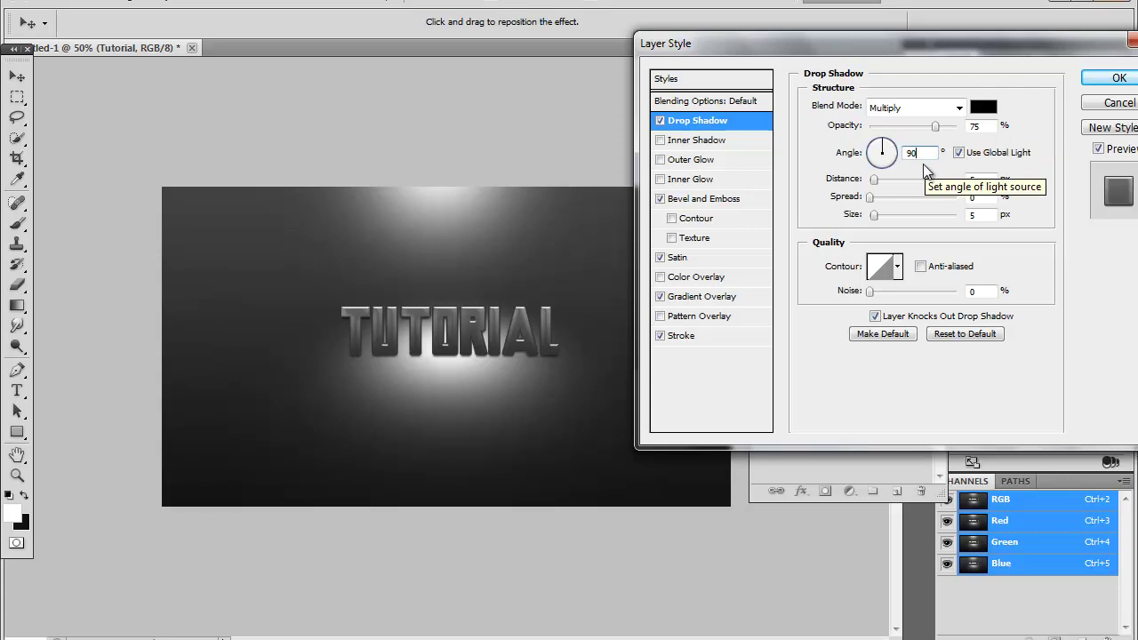
drag(894, 179, 884, 179)
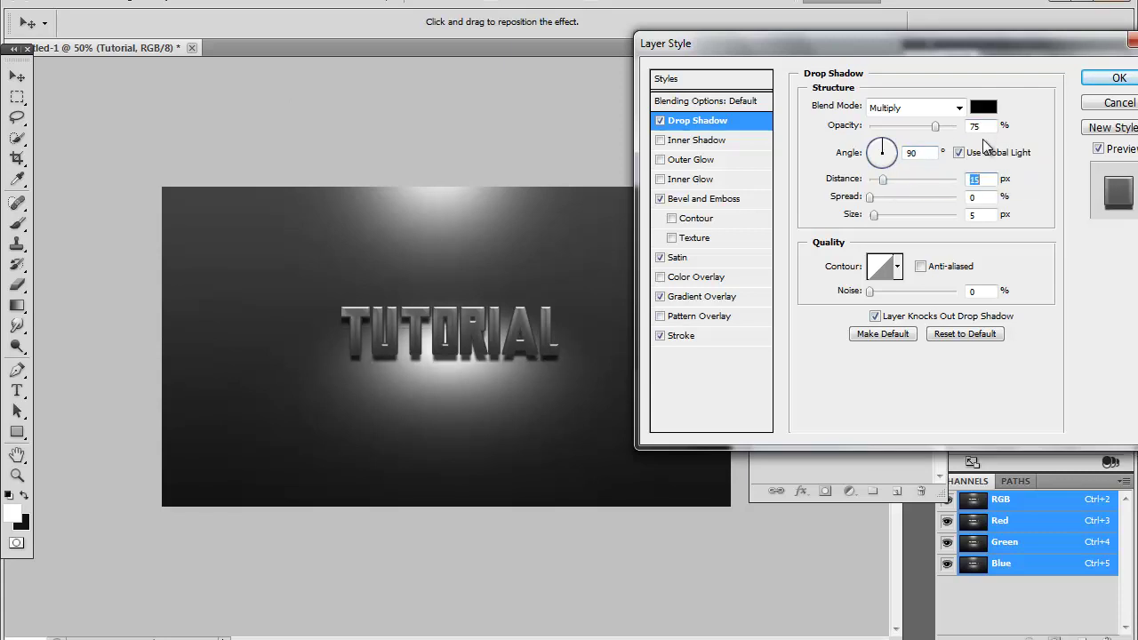
drag(885, 183, 885, 218)
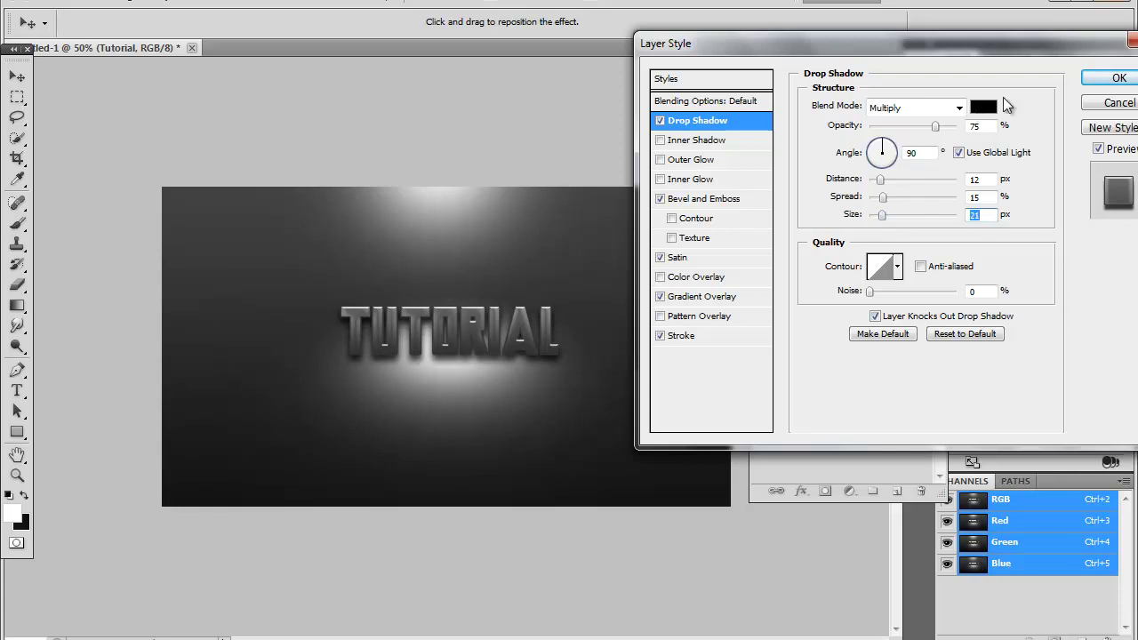
Apply the five layer effects and nudge TUTORIAL slightly lower on the canvas.
click(1116, 79)
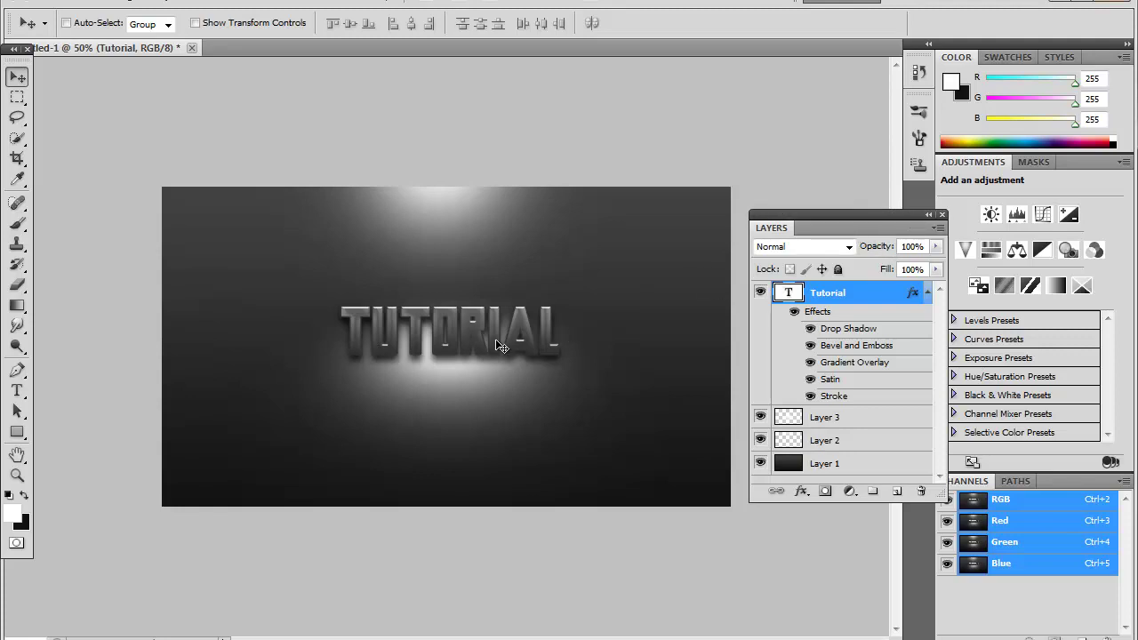
drag(500, 347, 498, 354)
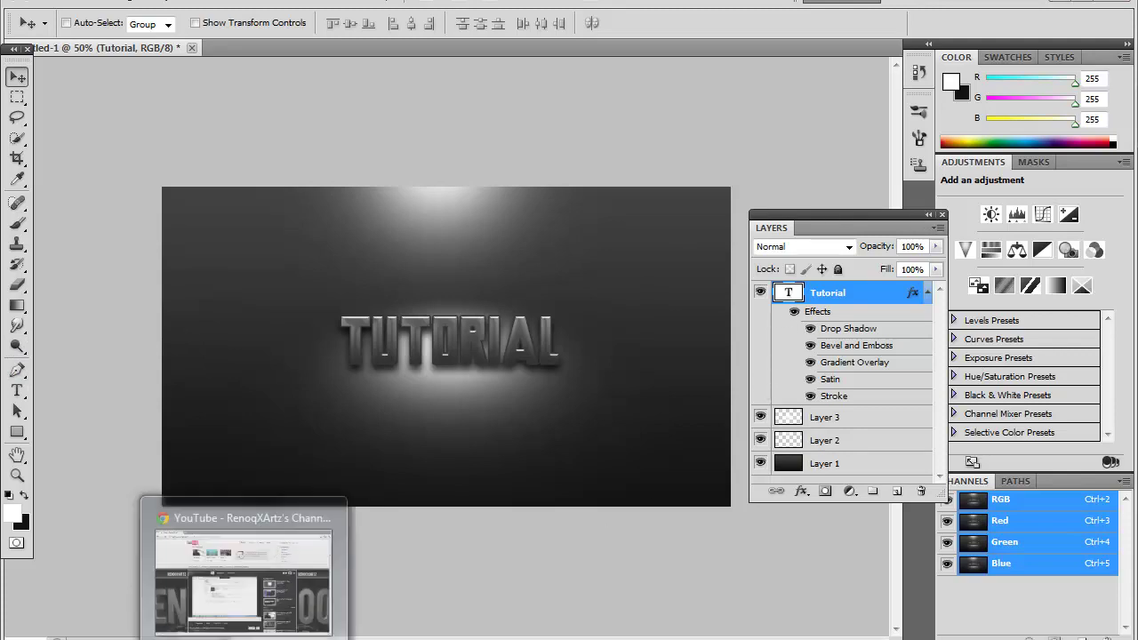
click(367, 546)
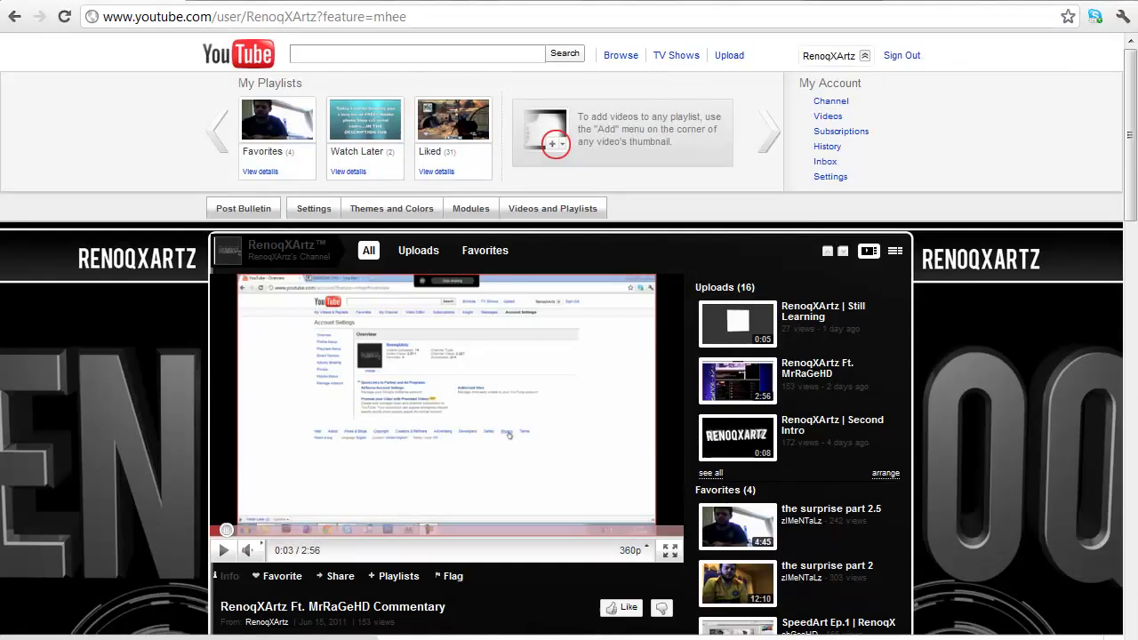
drag(1132, 165, 1129, 133)
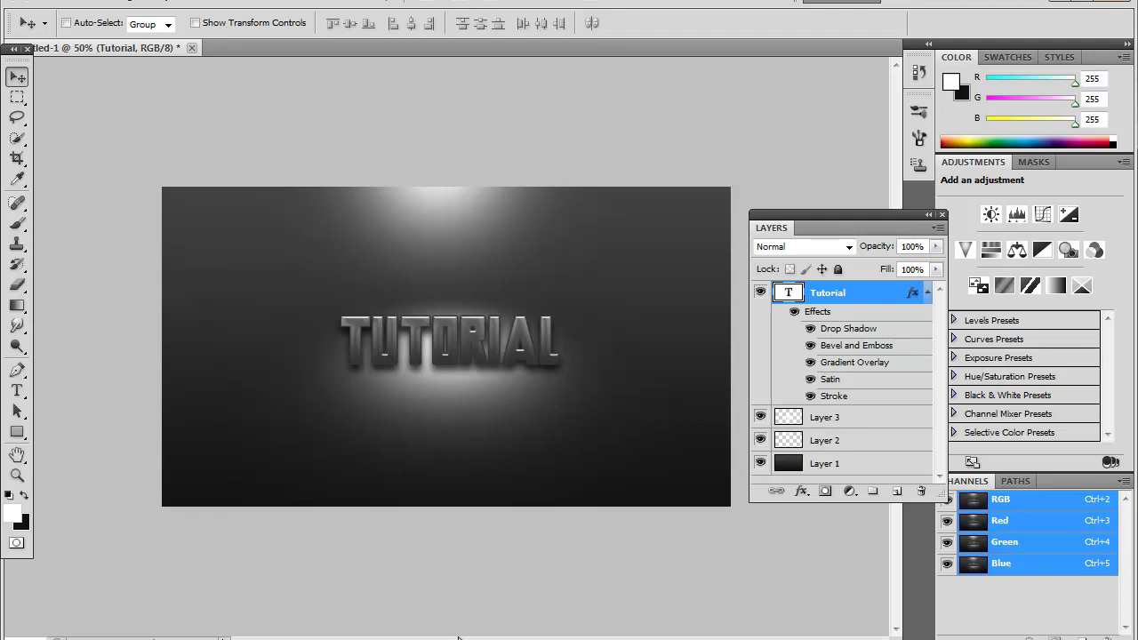
mouse_move(409, 639)
click(55, 1)
click(55, 2)
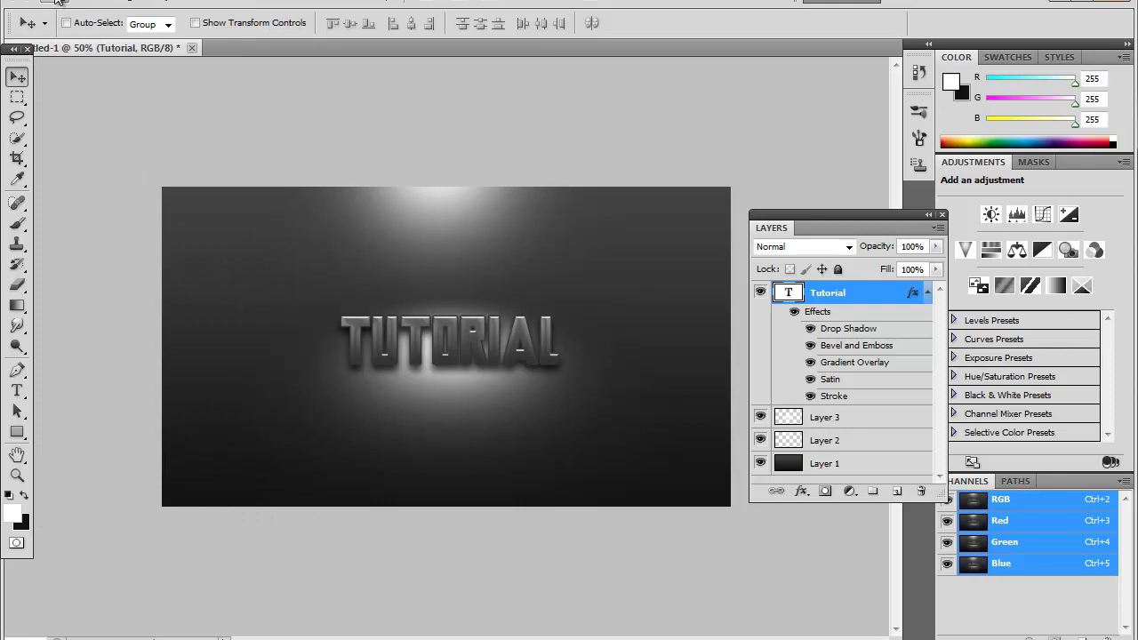